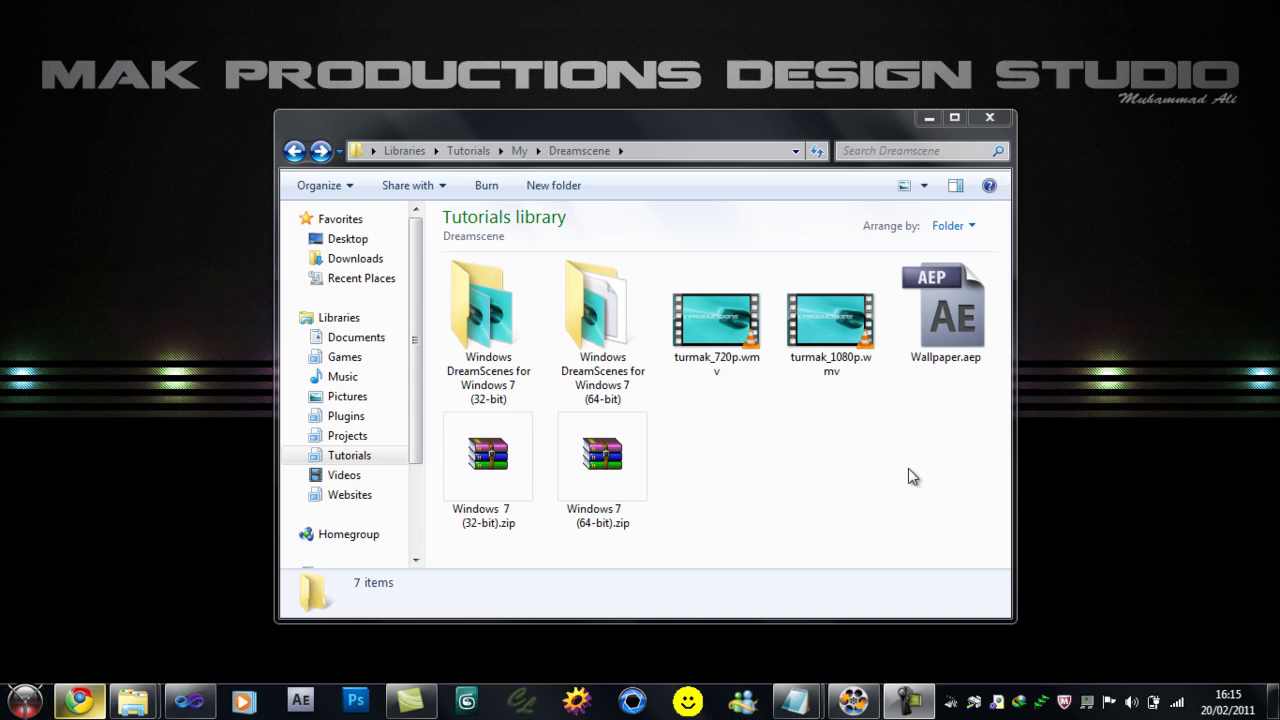
Switch to the Chrome window showing the WinRAR (32-bit) 3.93 download page.
click(341, 549)
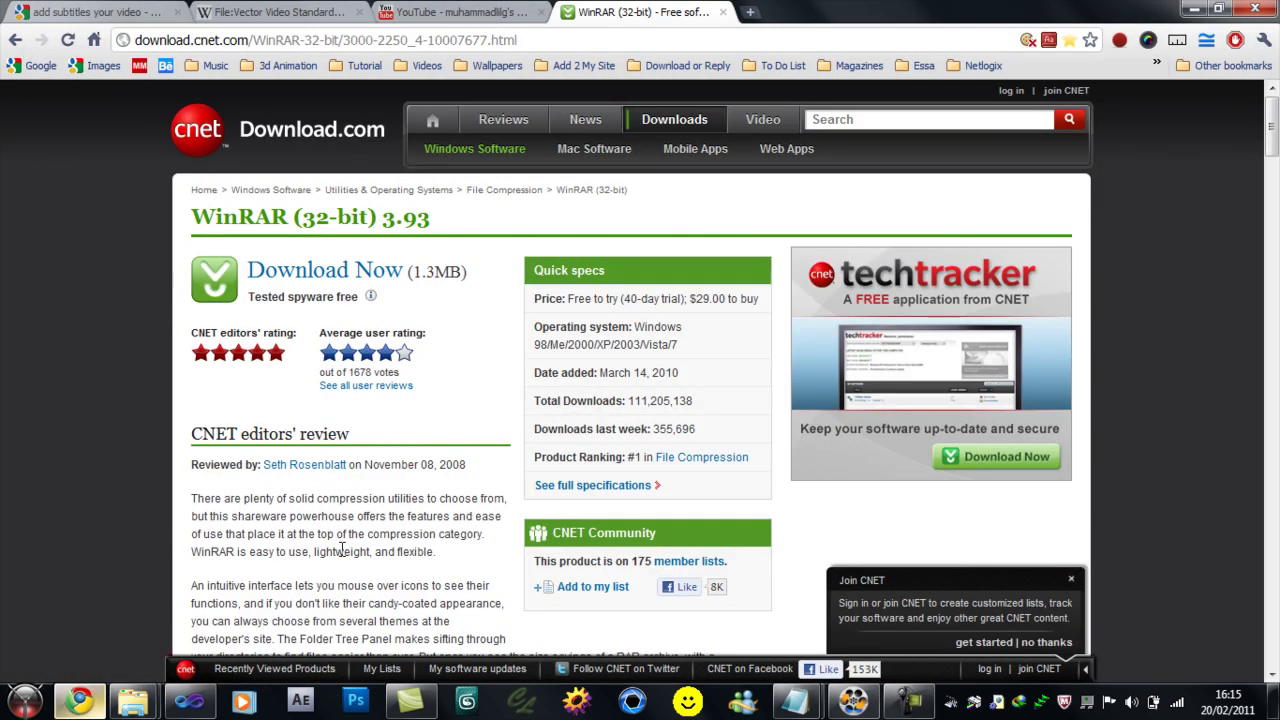
Read the animated desktop background request on the YouTube tab, then minimize Chrome.
click(470, 8)
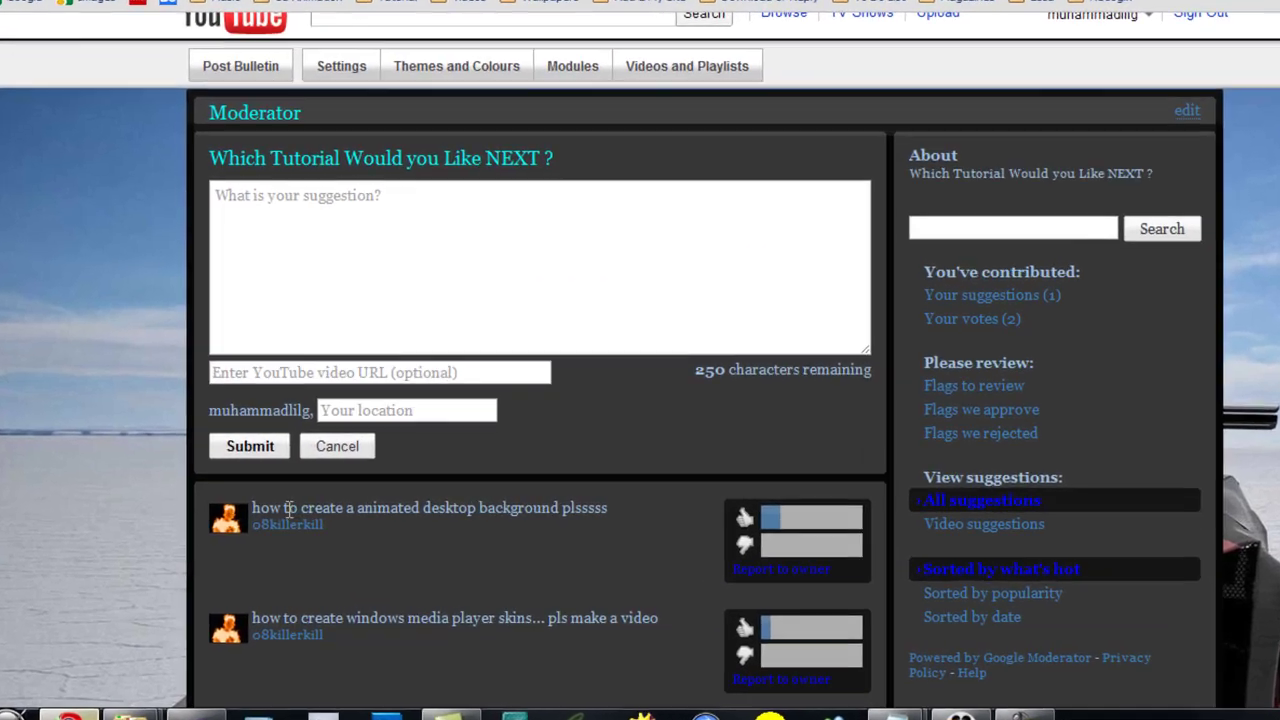
drag(264, 509, 464, 509)
click(356, 276)
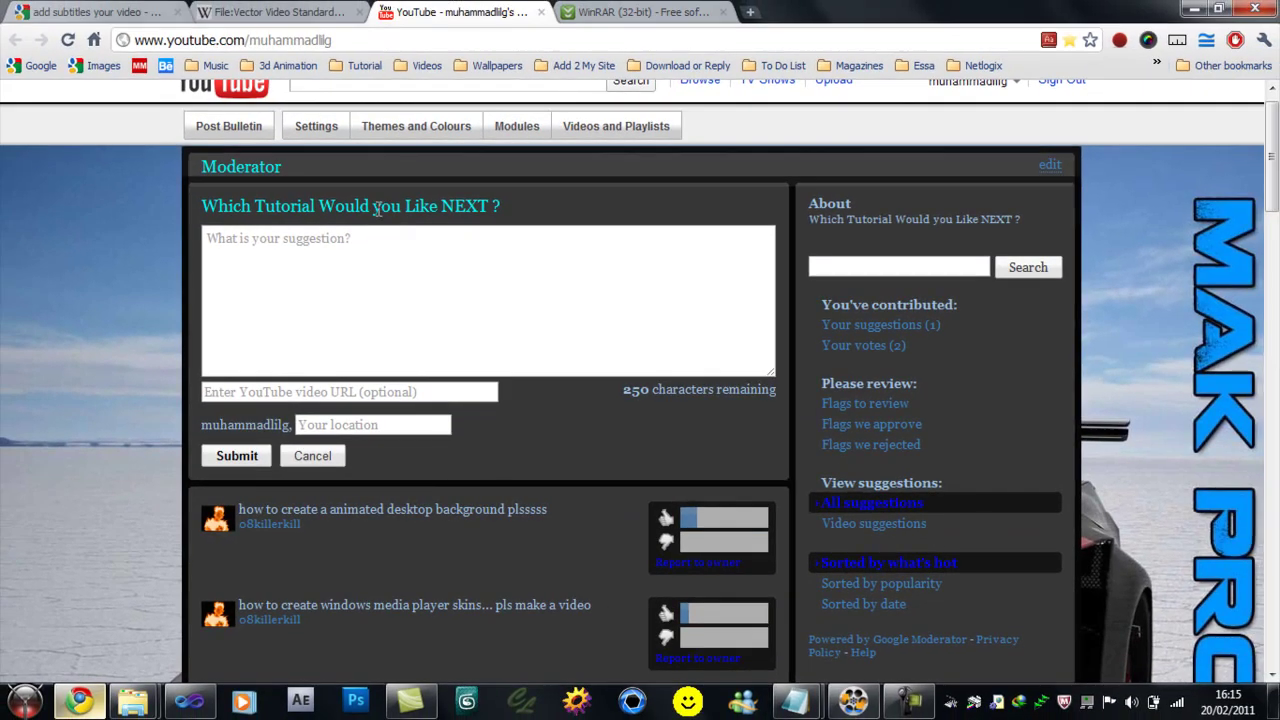
click(1190, 8)
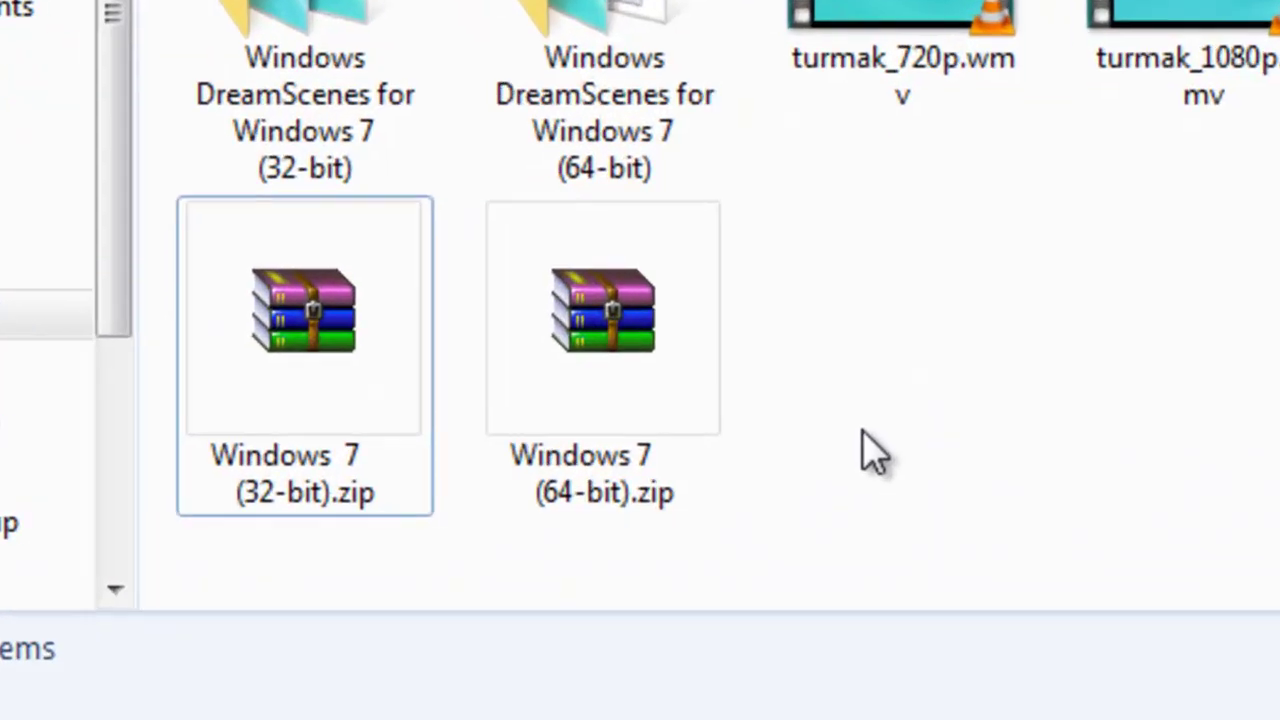
drag(914, 409, 266, 358)
click(869, 288)
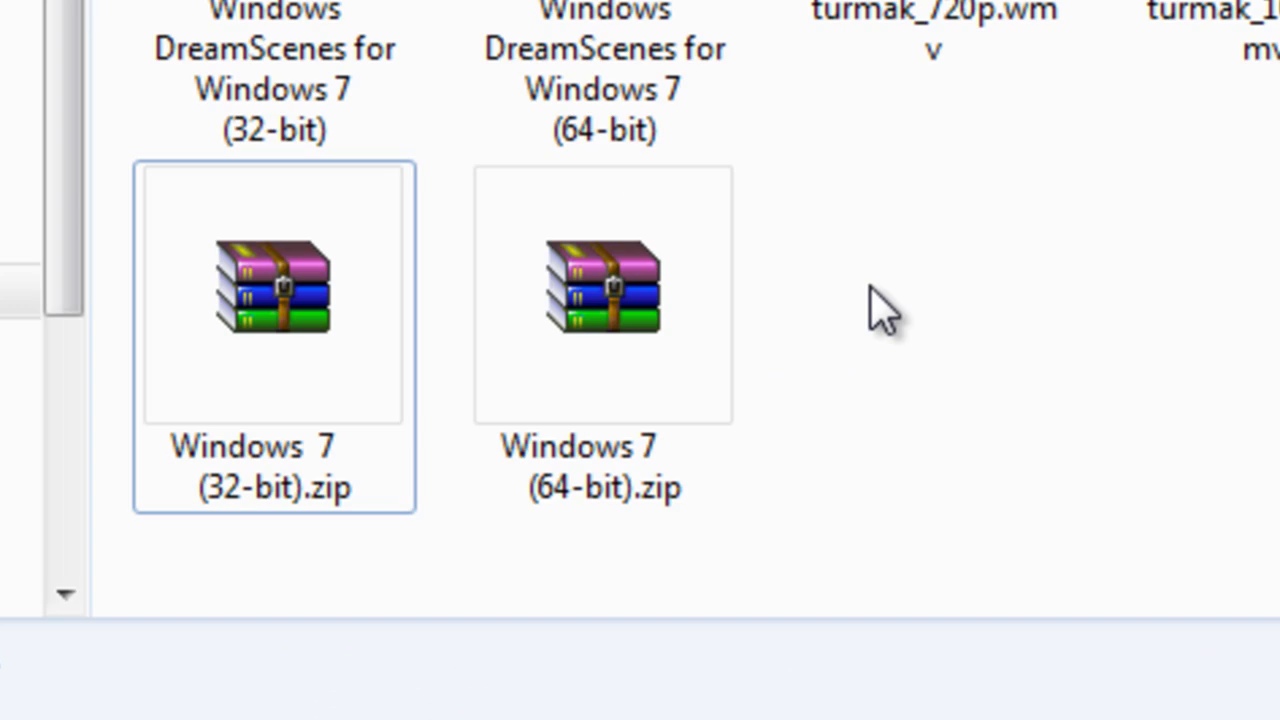
click(645, 498)
click(864, 450)
click(240, 320)
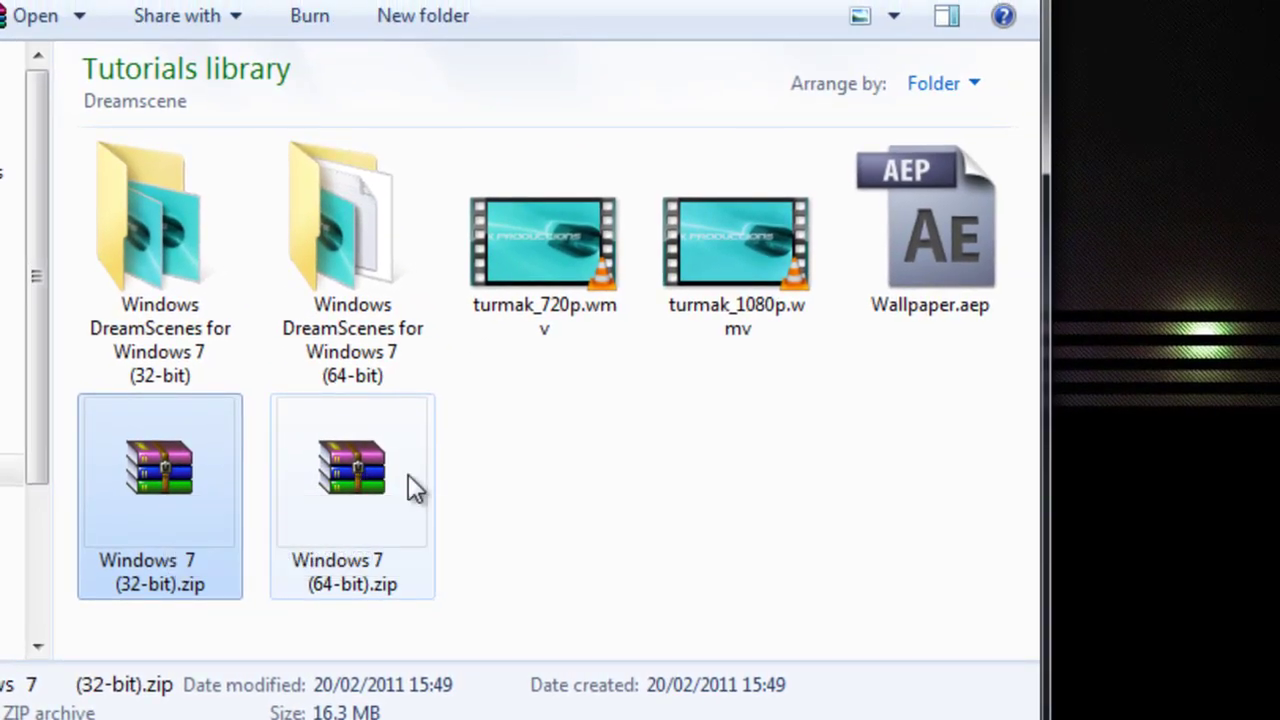
click(522, 478)
drag(400, 473, 136, 477)
click(480, 462)
click(552, 474)
right_click(346, 490)
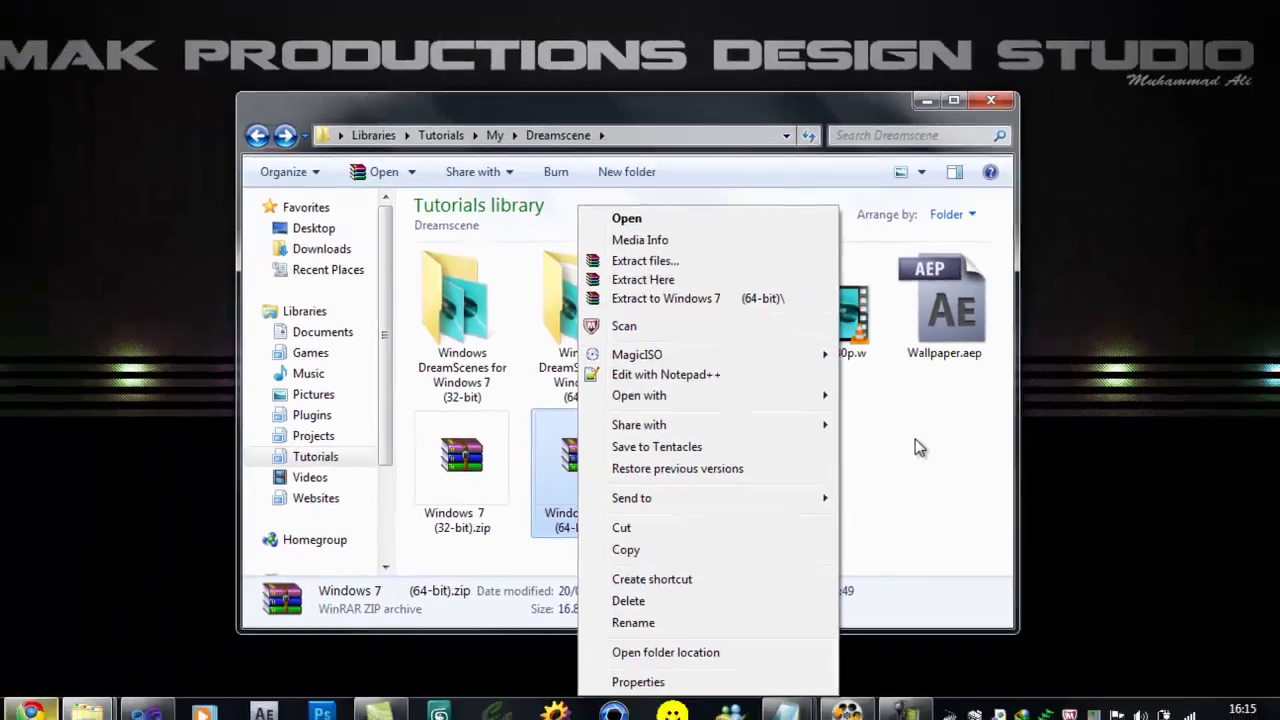
key(Escape)
click(80, 700)
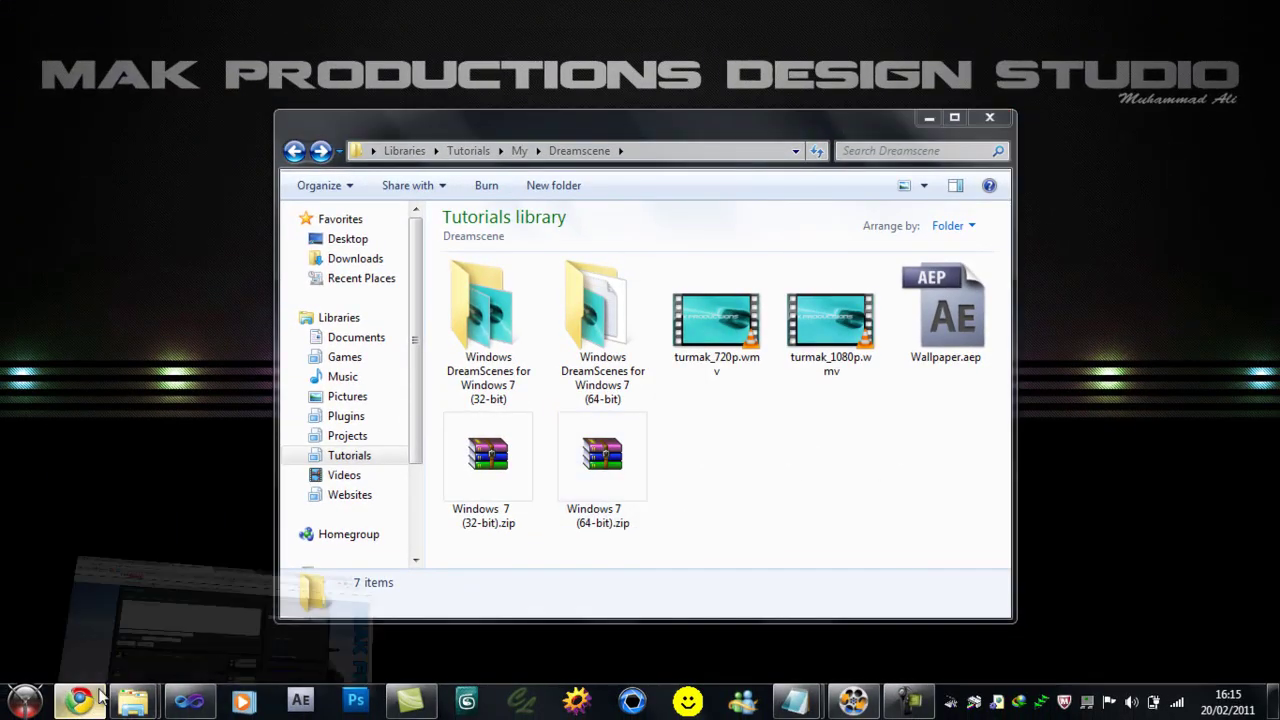
click(590, 12)
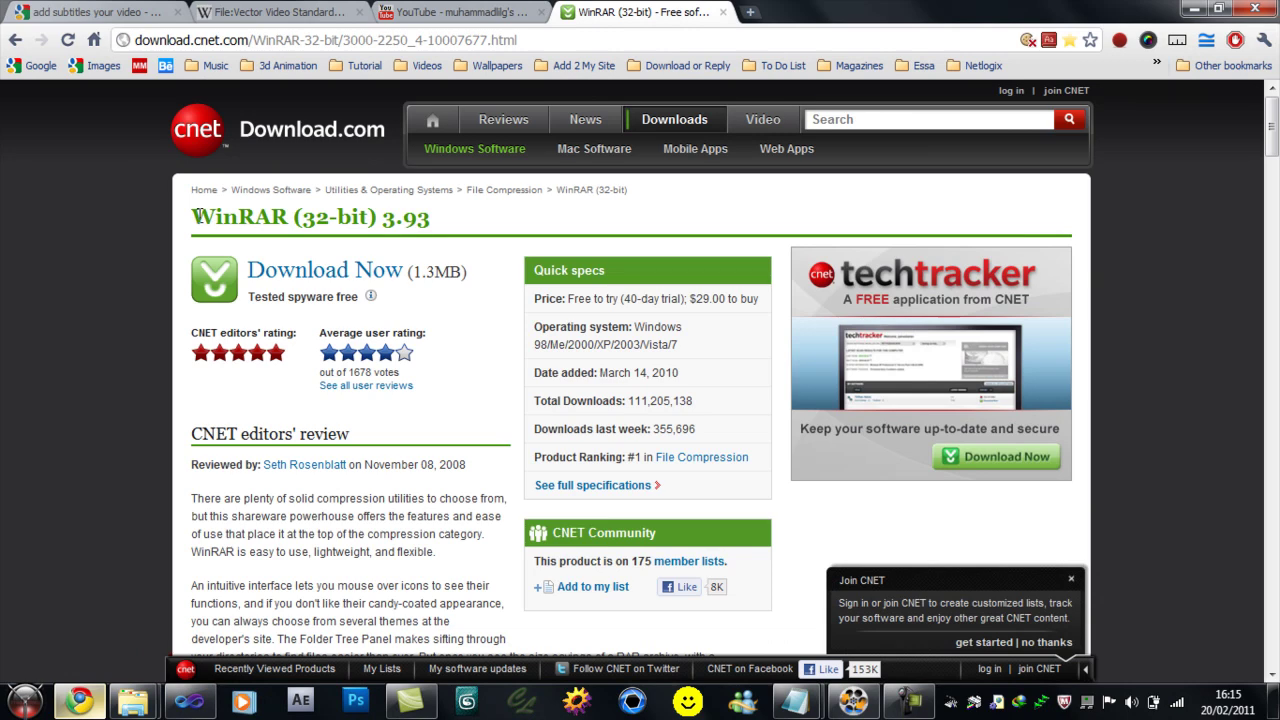
drag(207, 218, 401, 210)
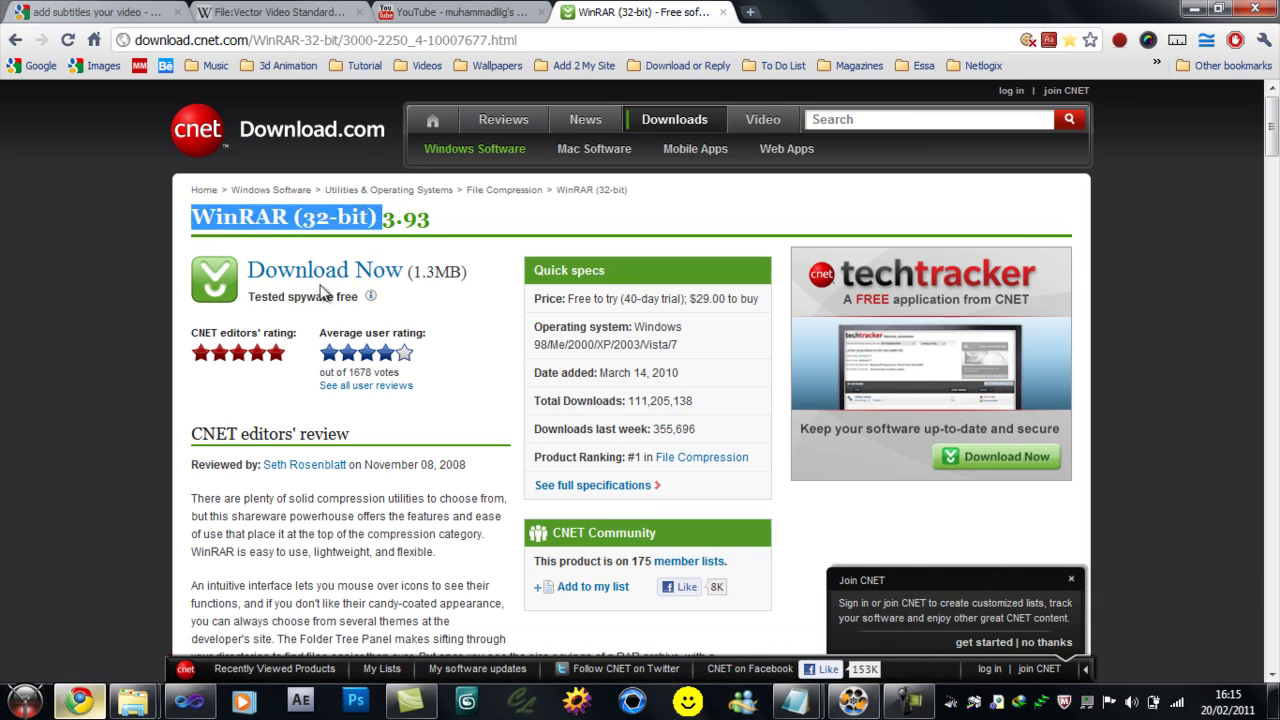
click(1190, 10)
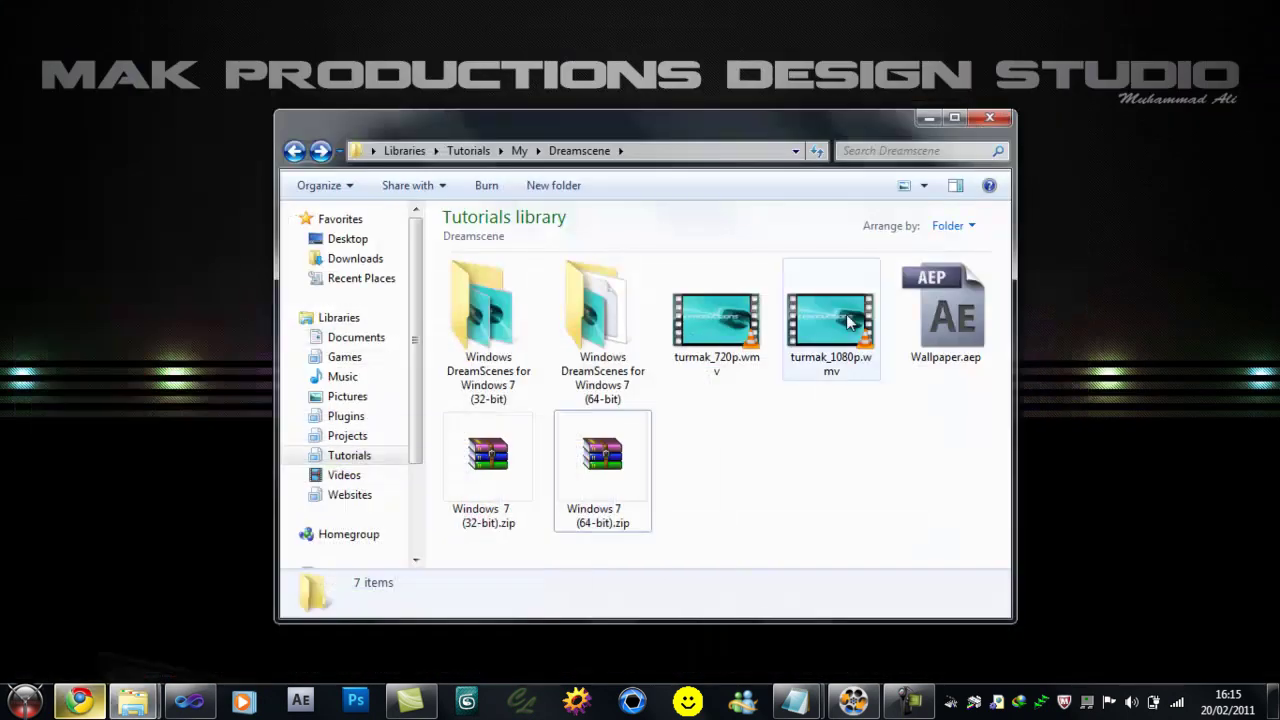
Compare the 32-bit and 64-bit DreamScenes zip archives and extracted folders, then open Start.
right_click(476, 466)
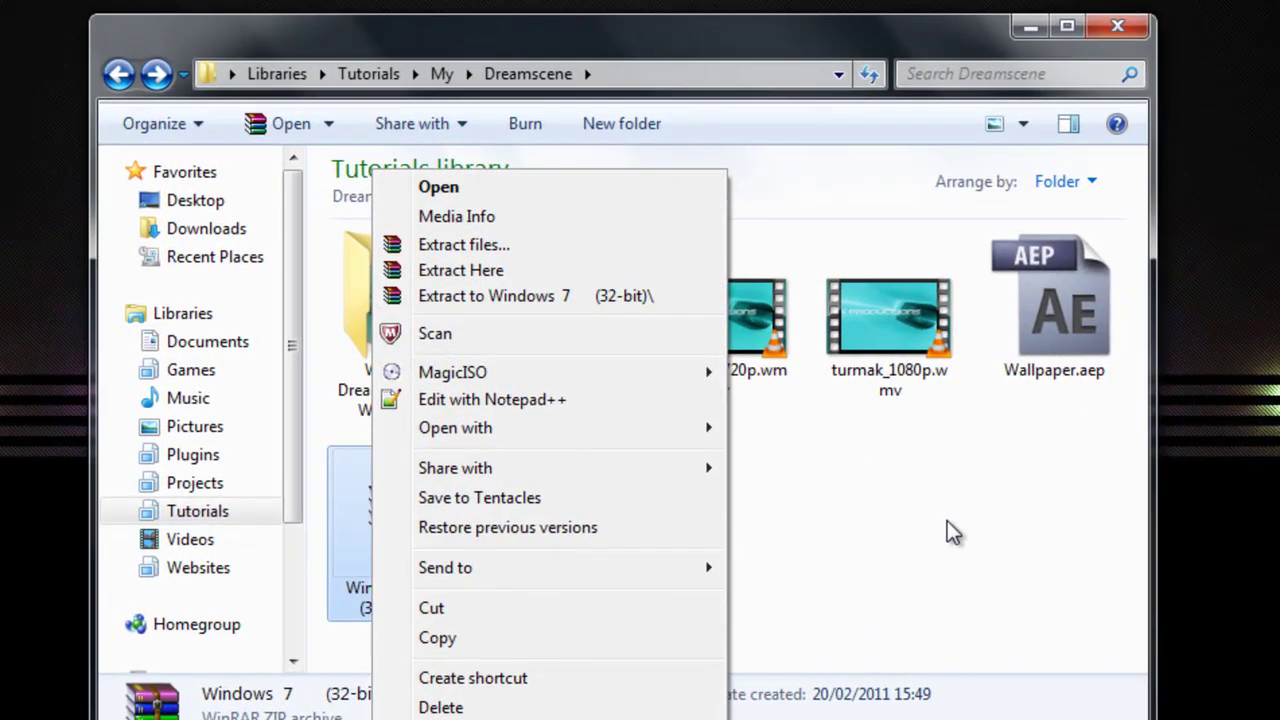
click(870, 428)
click(430, 355)
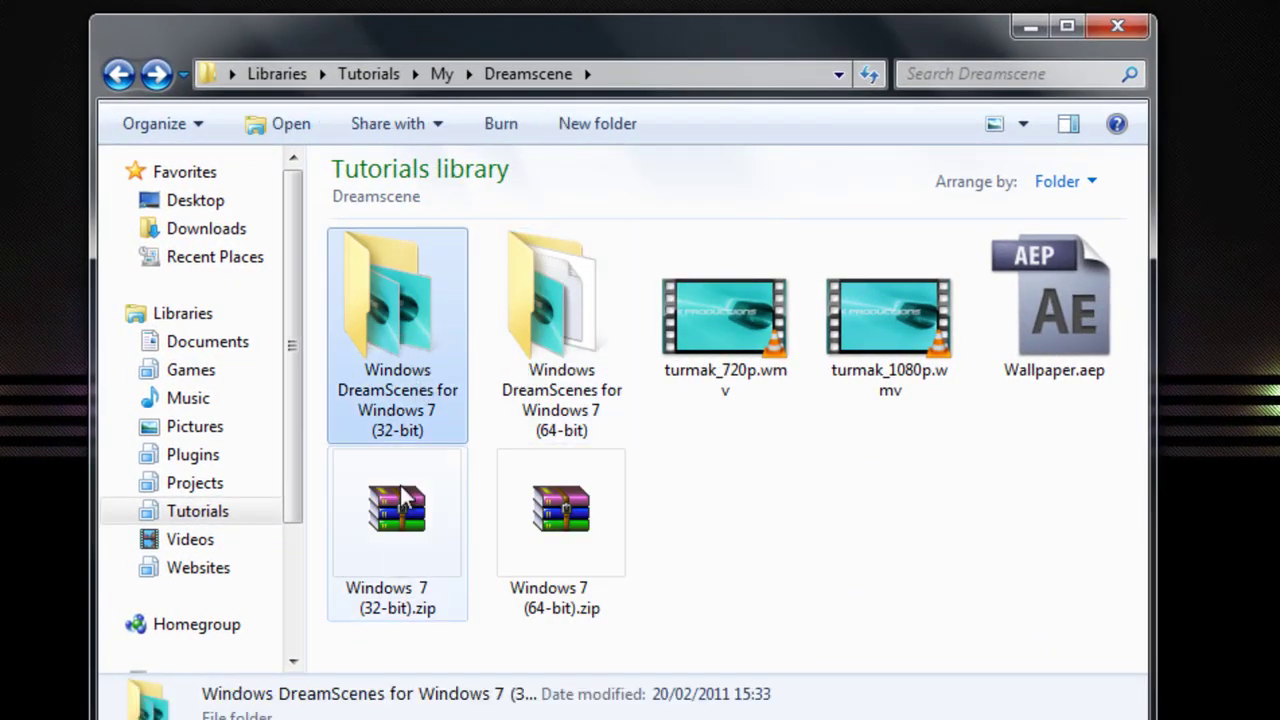
click(612, 590)
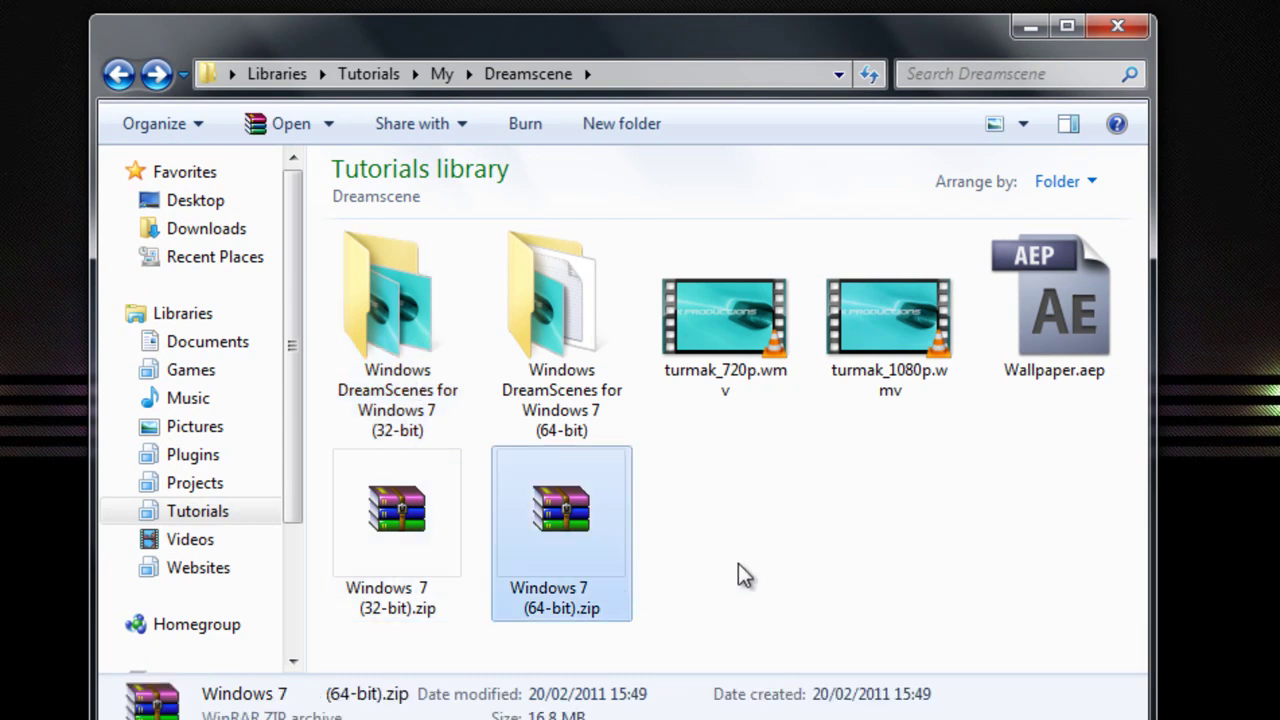
click(740, 574)
click(368, 604)
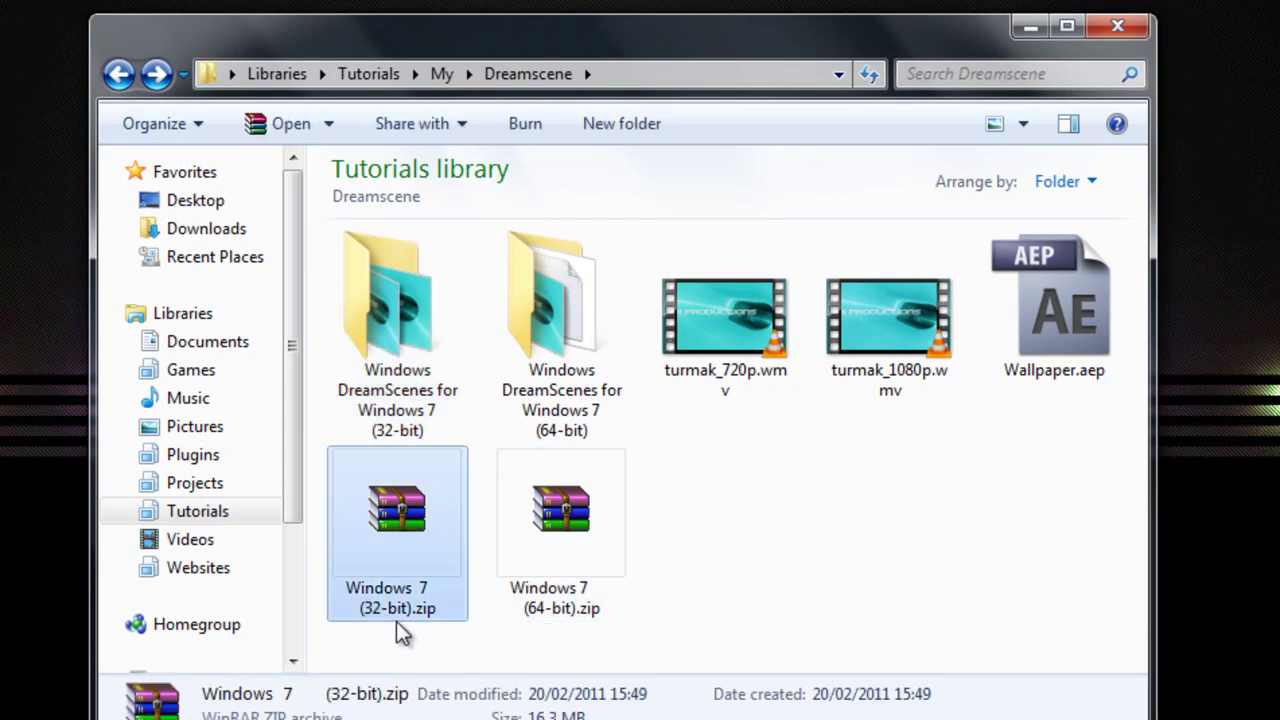
click(530, 577)
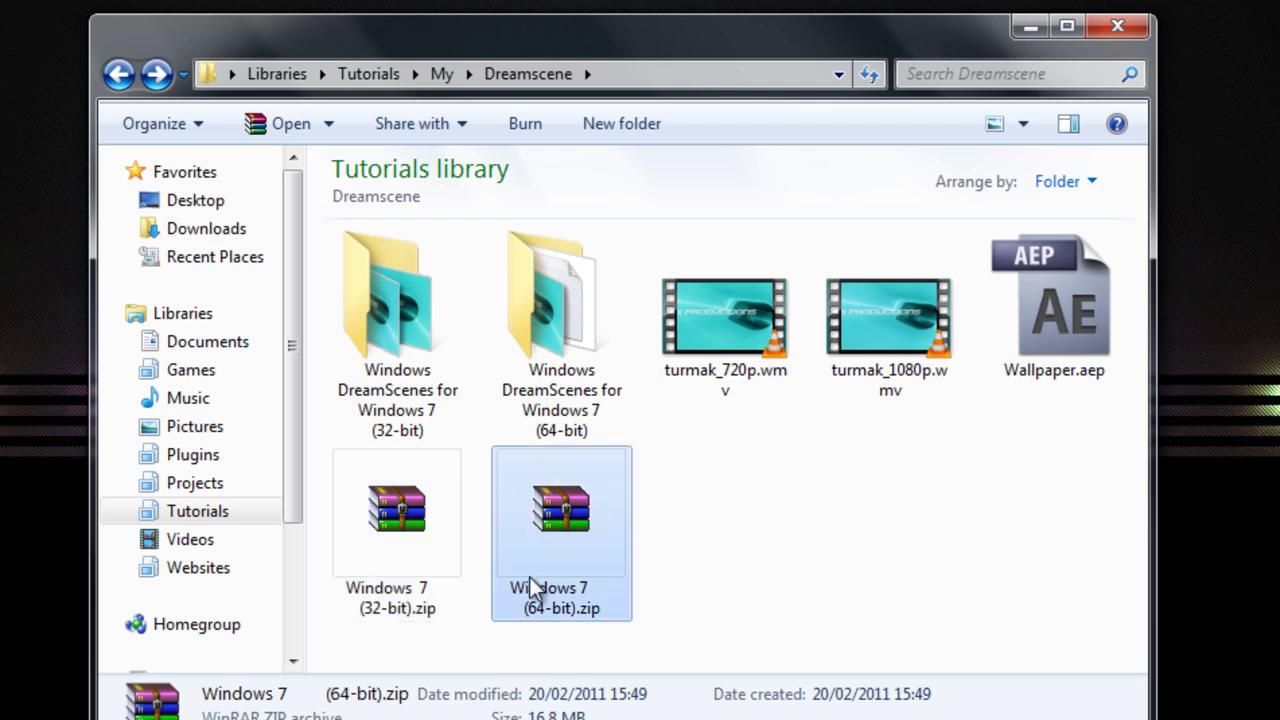
click(700, 585)
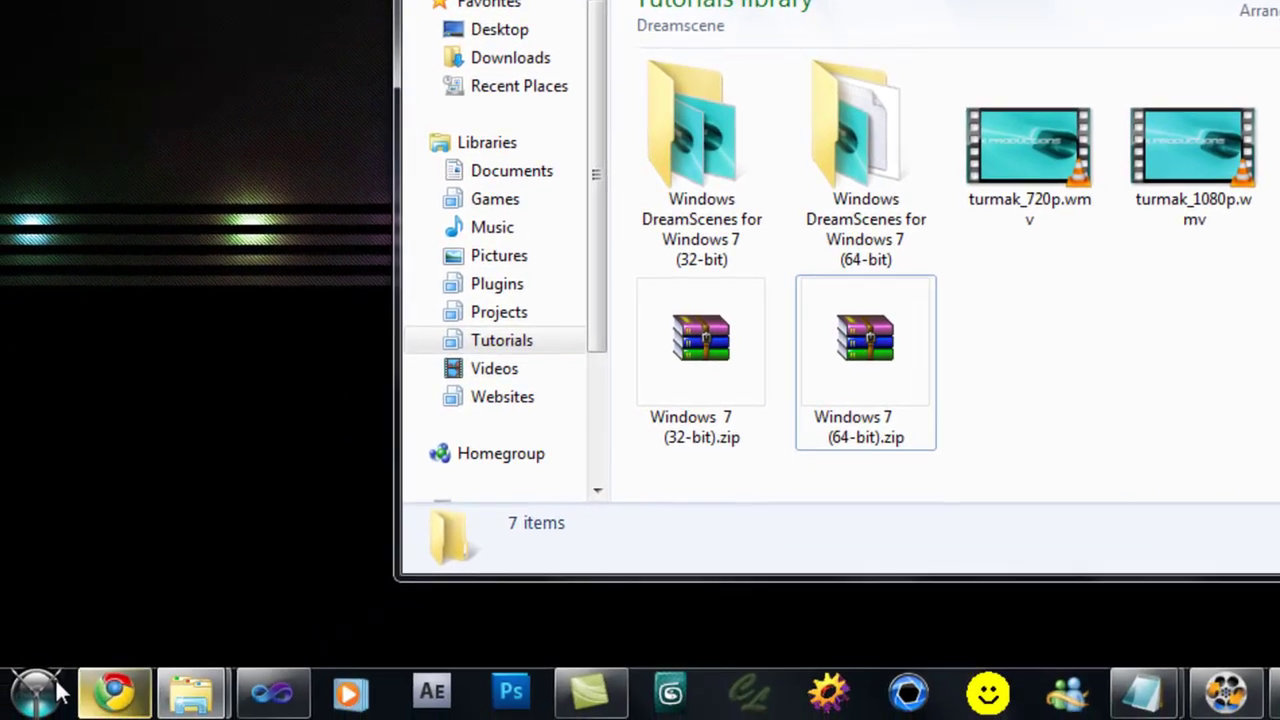
click(58, 688)
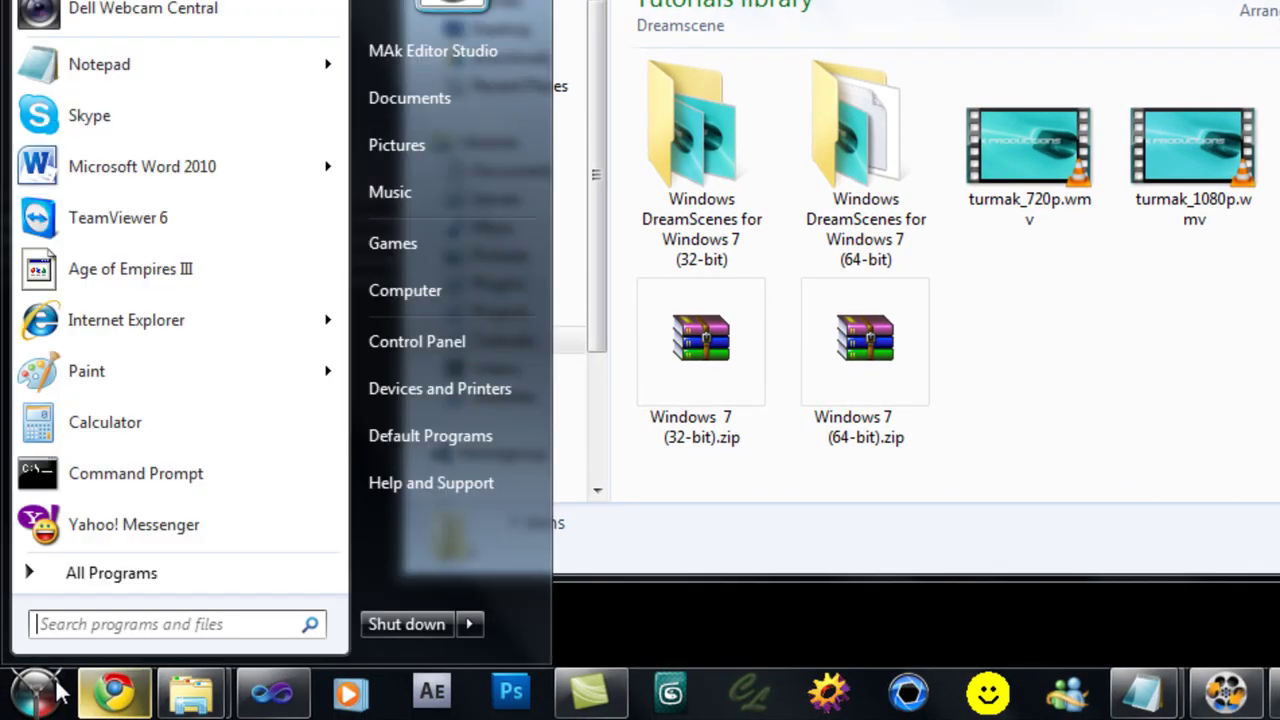
Launch System Information and confirm the system type is x64-based PC.
text(system info)
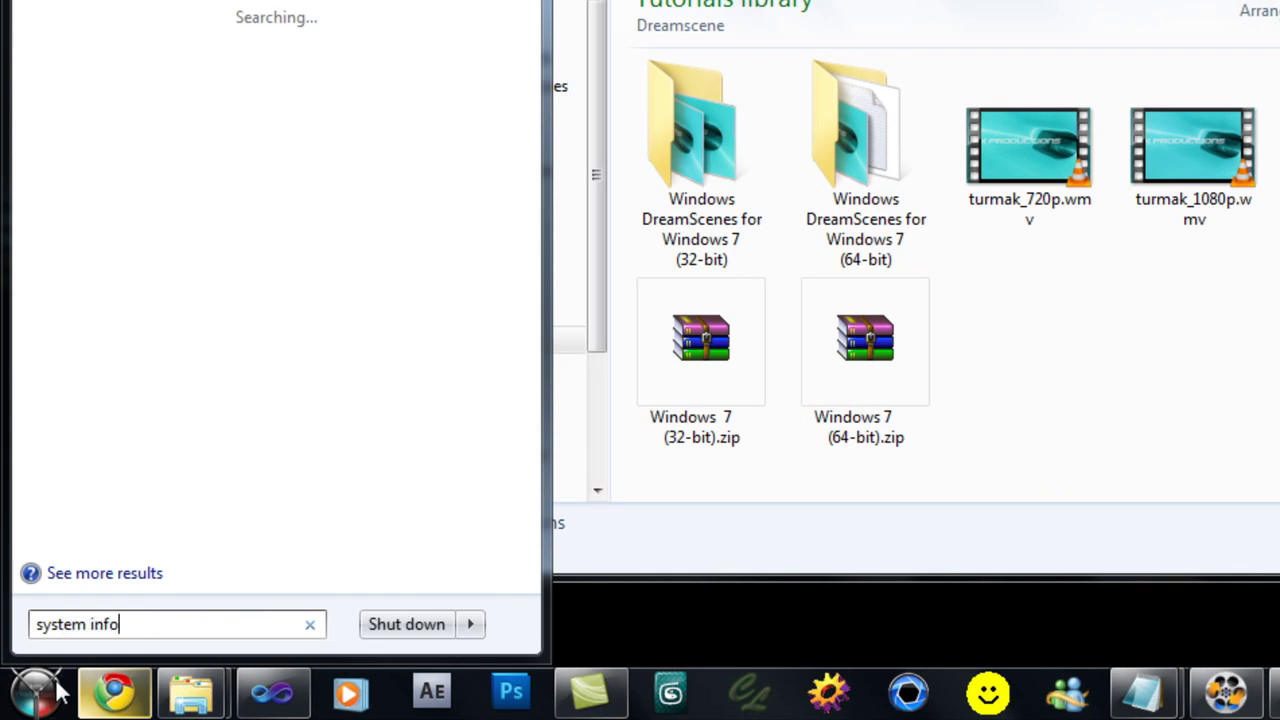
text(rmation)
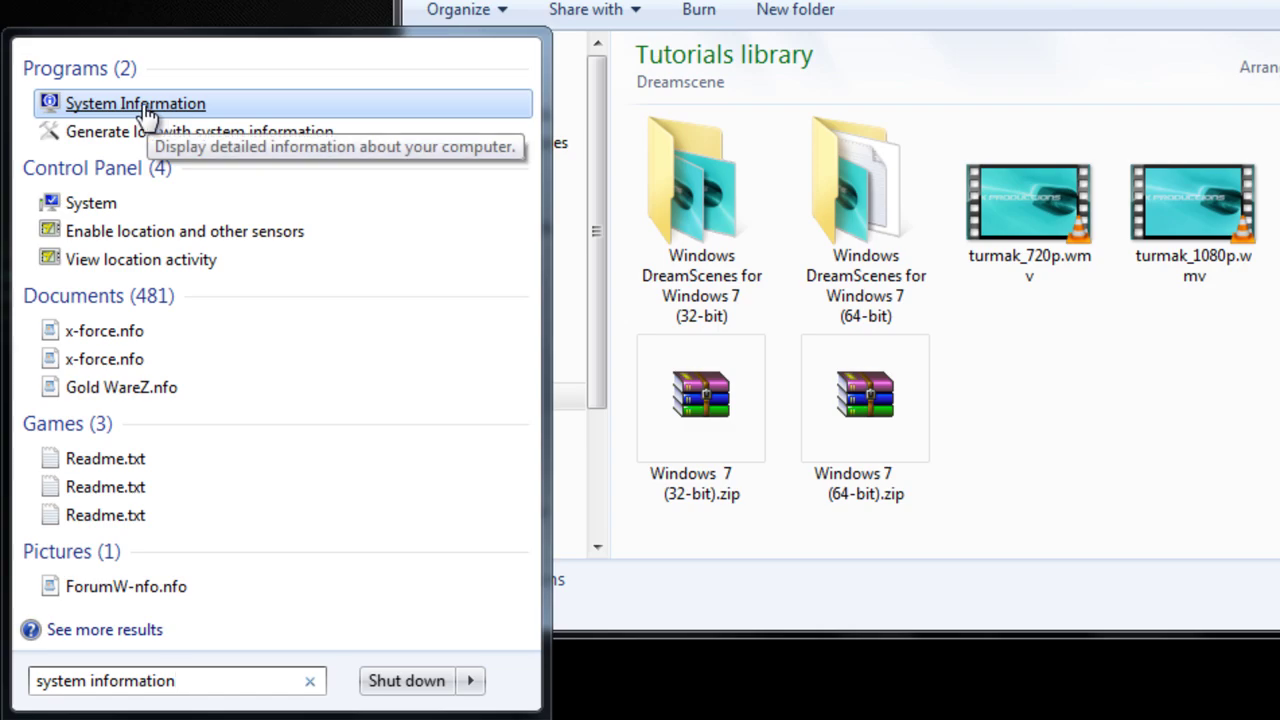
click(145, 104)
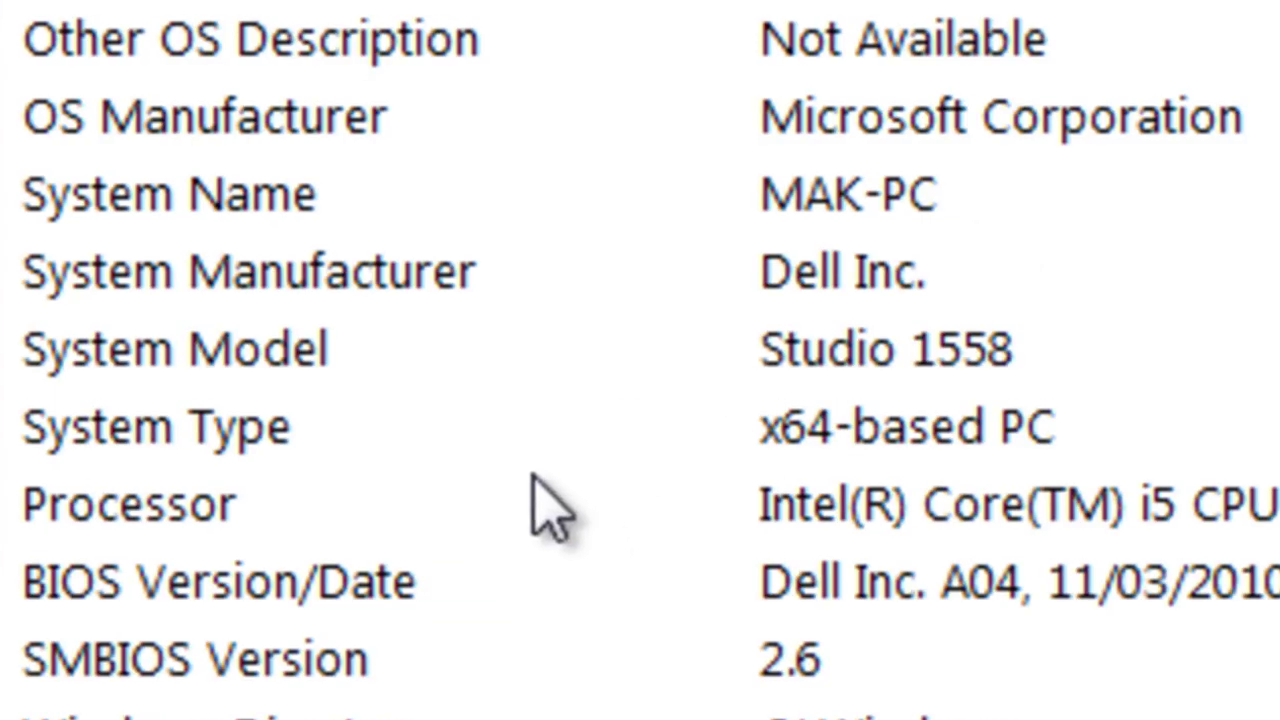
click(546, 443)
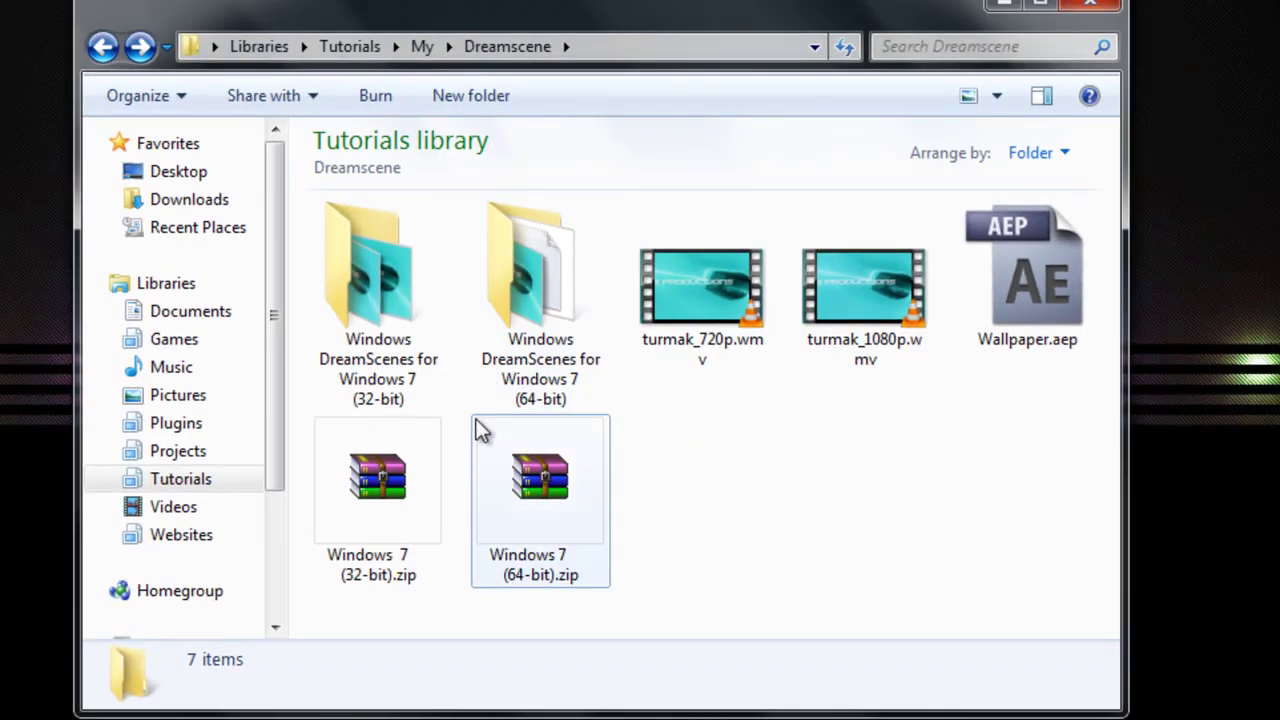
click(369, 289)
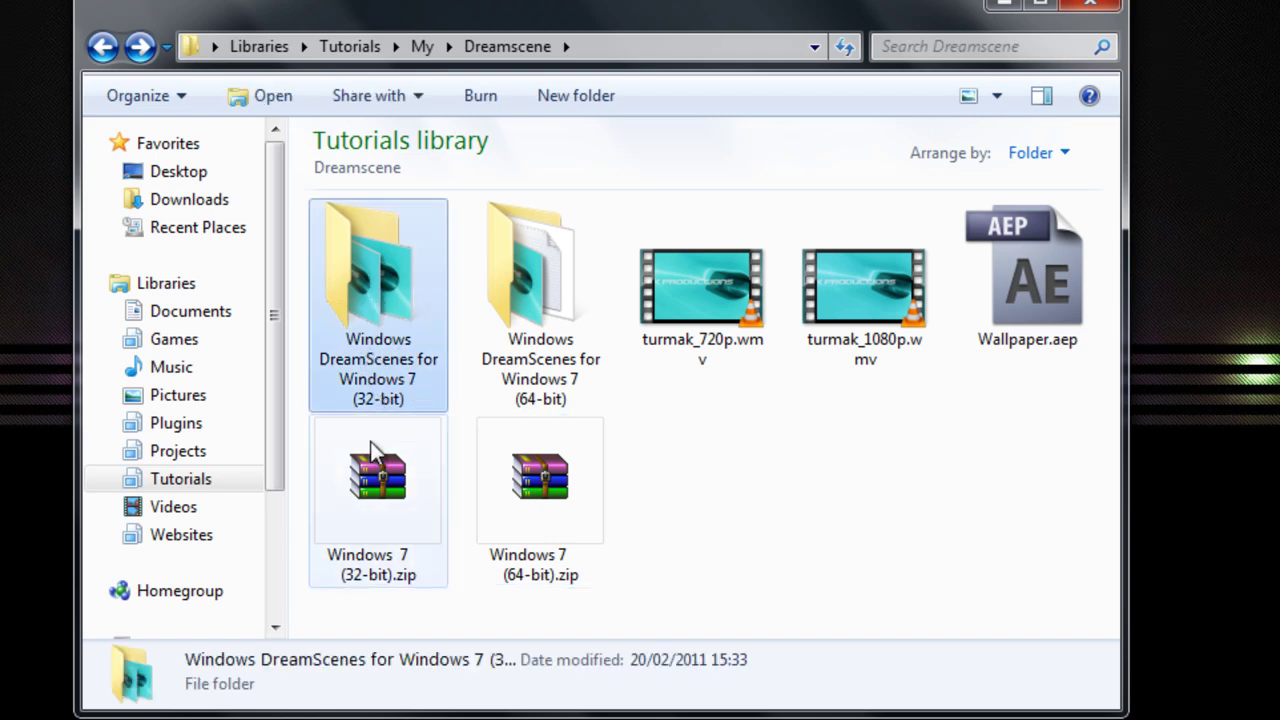
double_click(405, 285)
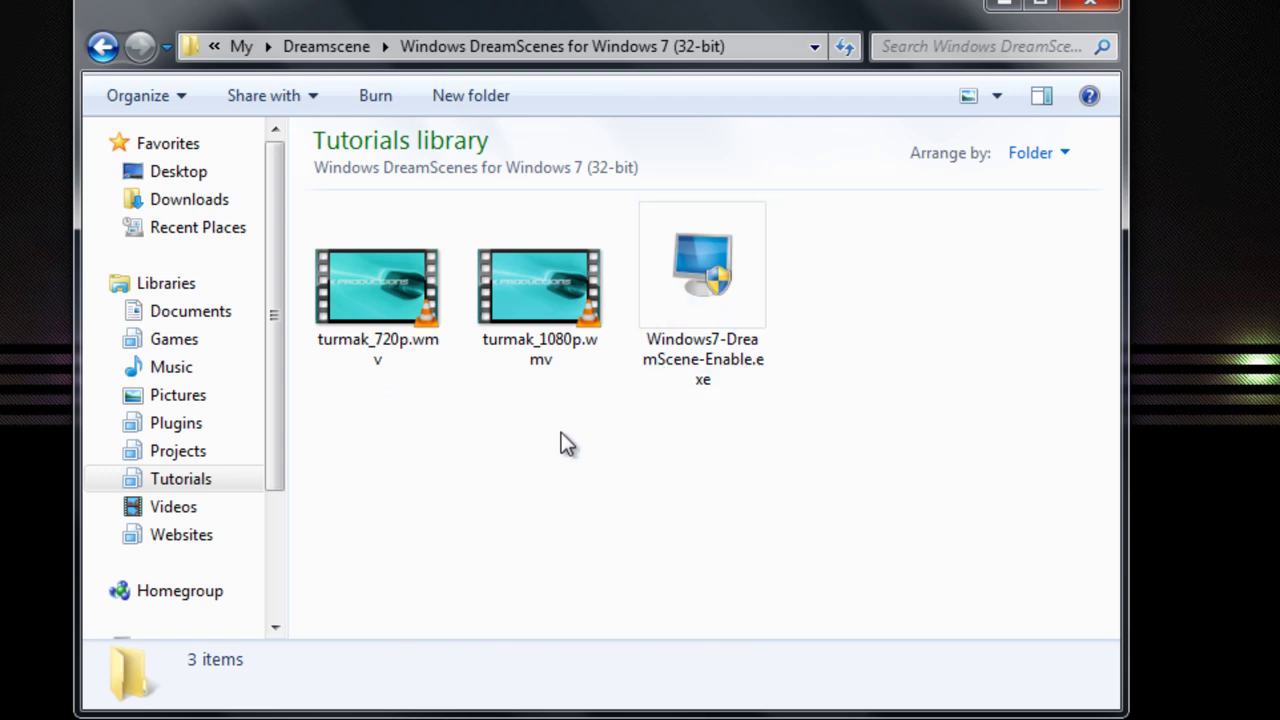
drag(583, 442, 378, 288)
click(429, 393)
click(743, 290)
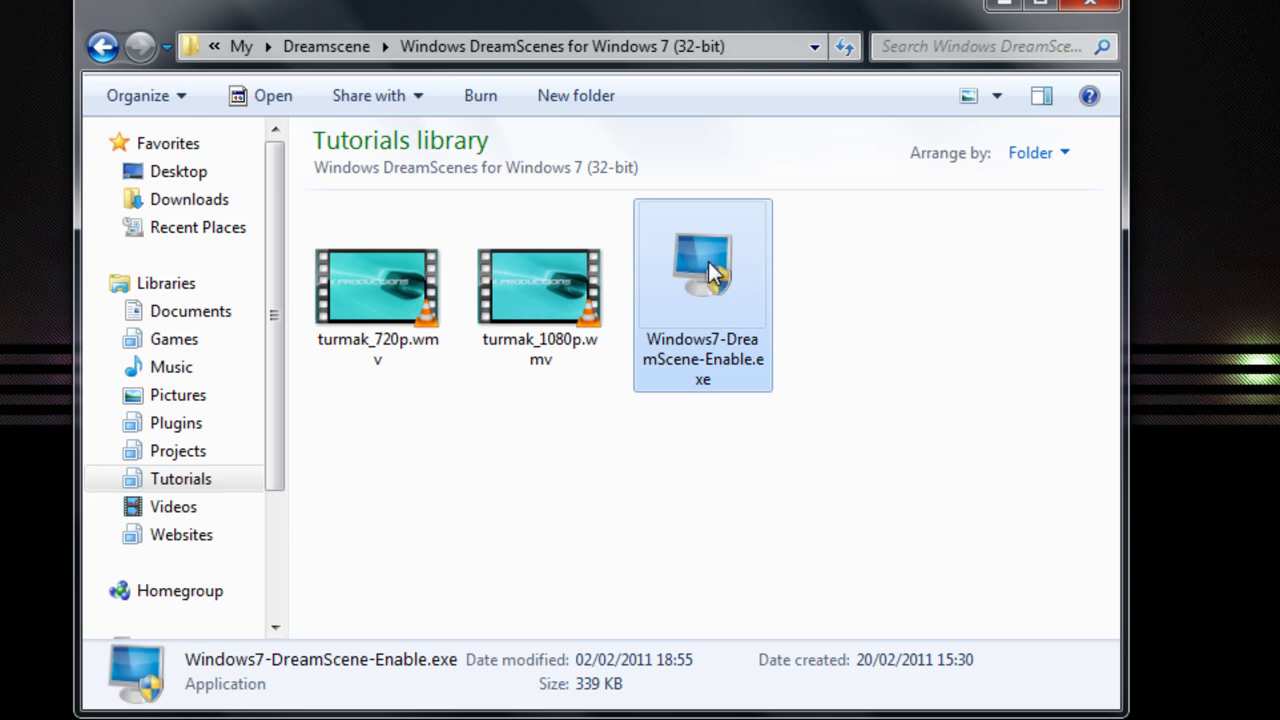
click(517, 409)
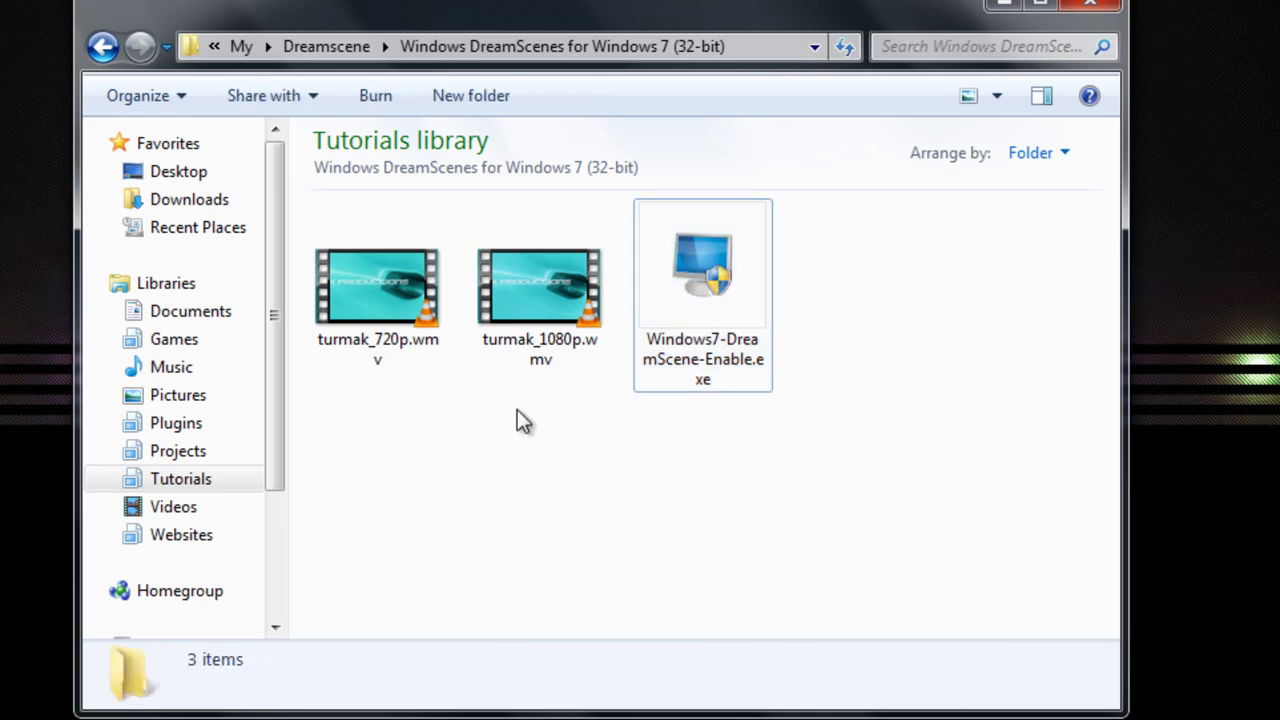
drag(519, 401, 394, 304)
click(514, 428)
click(430, 300)
click(495, 310)
click(440, 300)
click(512, 294)
click(439, 289)
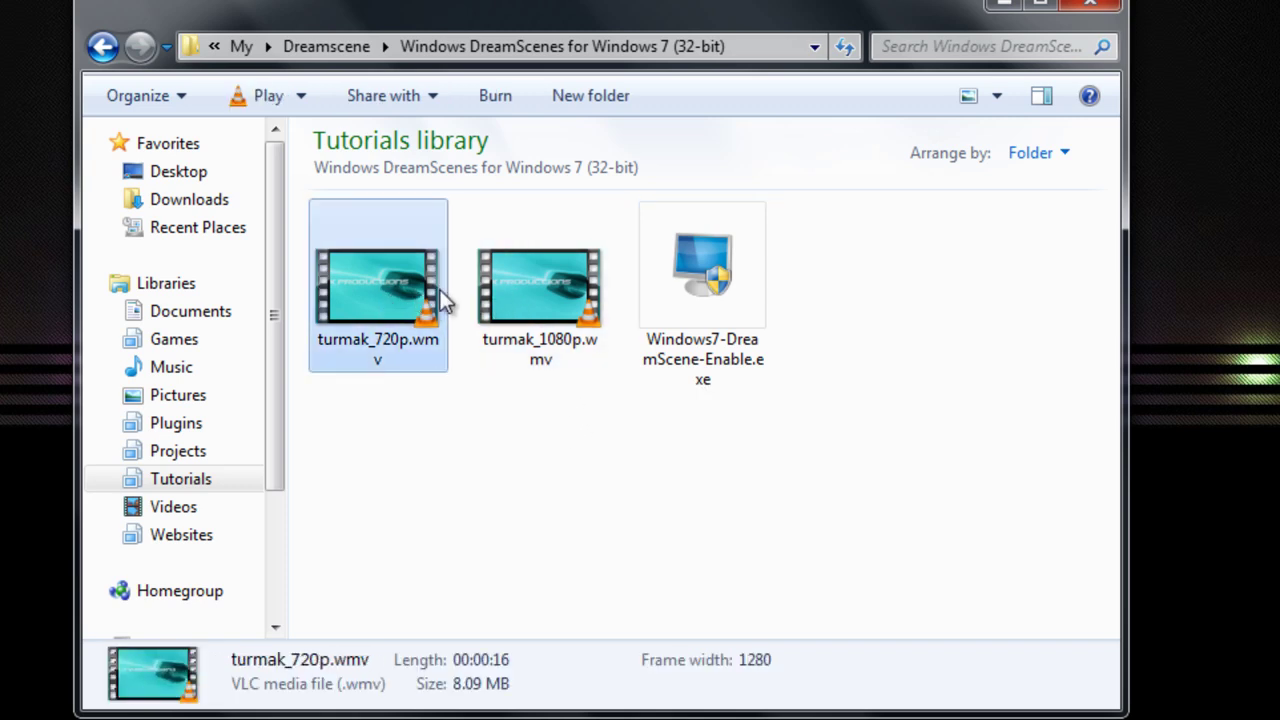
click(490, 285)
click(440, 415)
key(BackSpace)
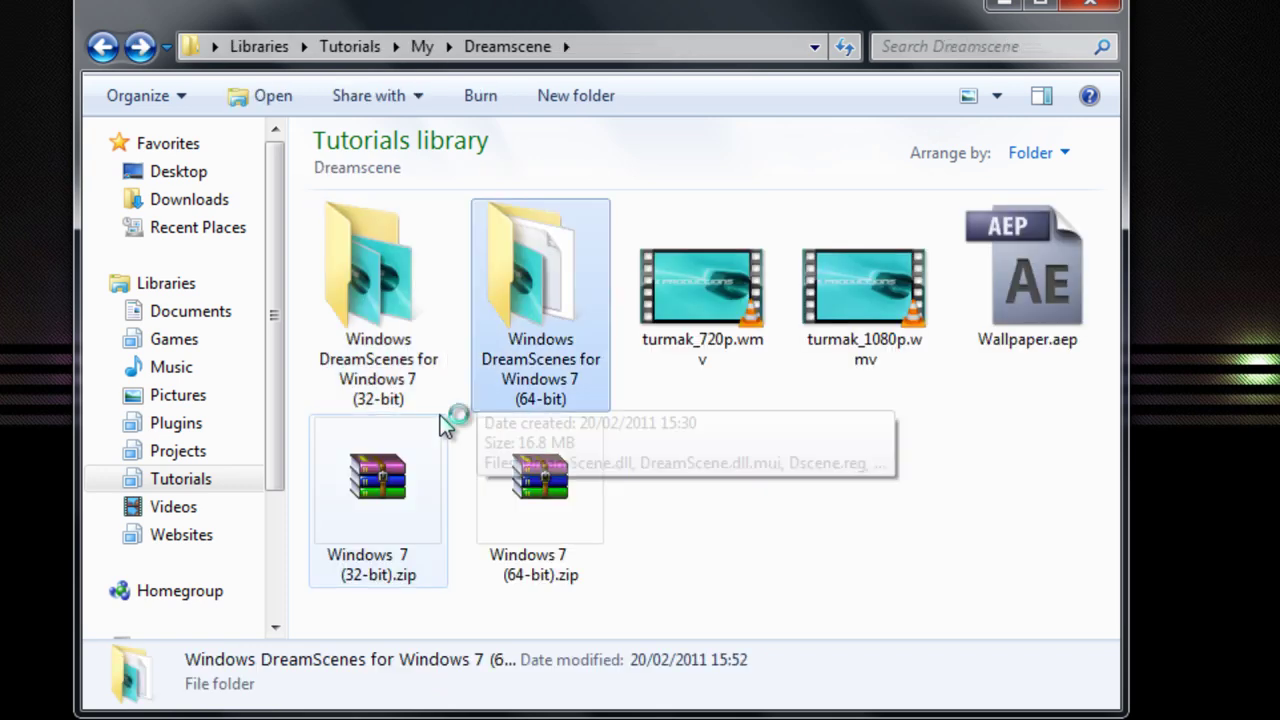
Open the 64-bit DreamScenes folder and its Important Readme.txt.
key(Return)
drag(718, 354, 440, 300)
double_click(870, 340)
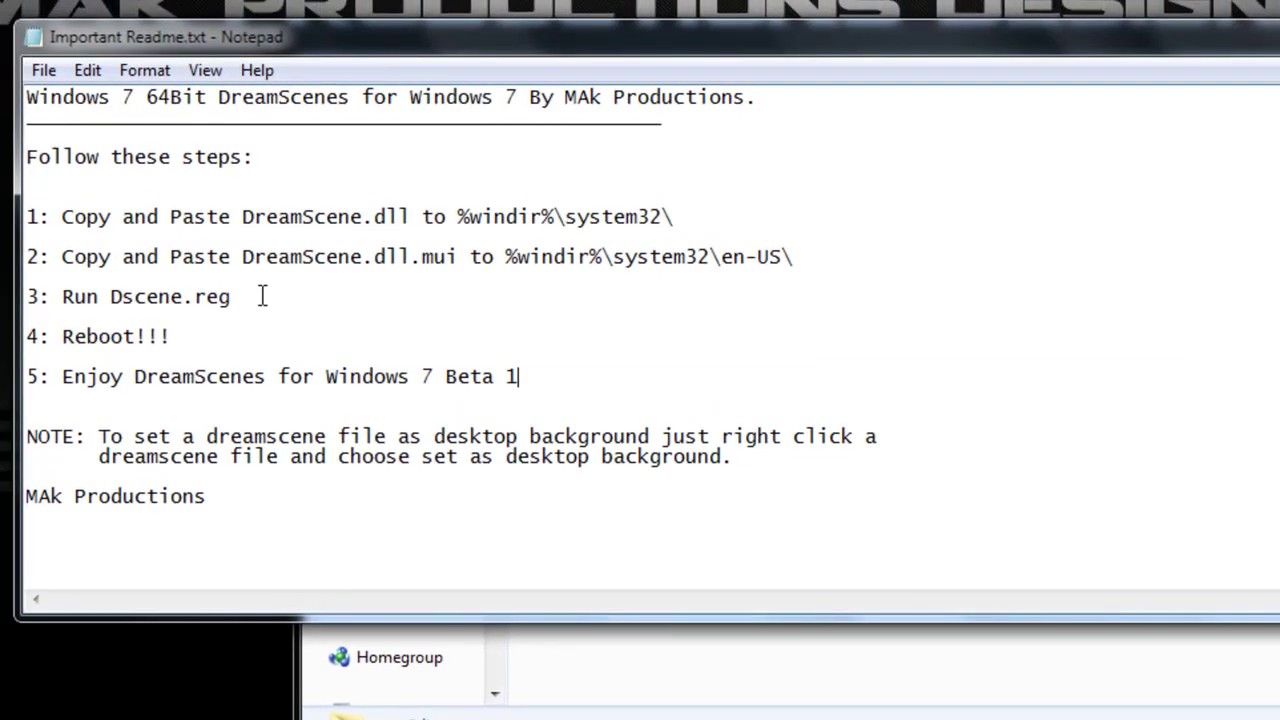
Review the readme's install steps, including the Reboot step, then close Notepad.
drag(249, 297, 28, 218)
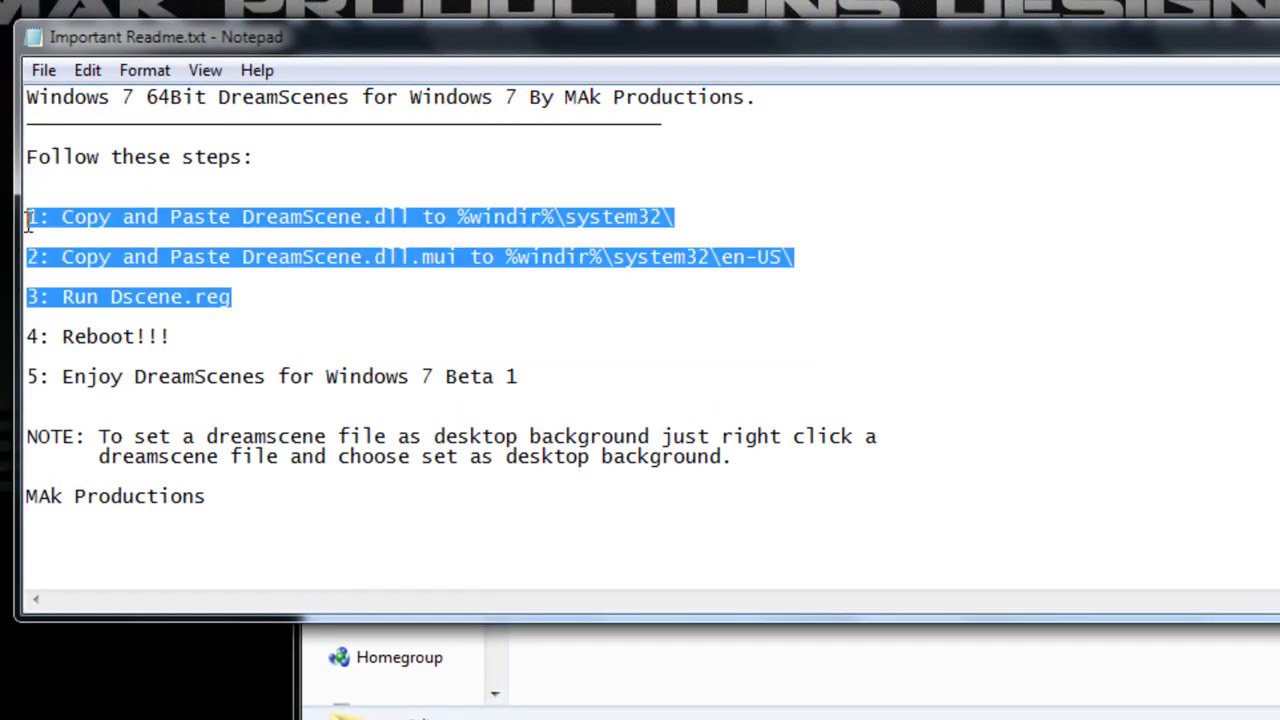
click(296, 304)
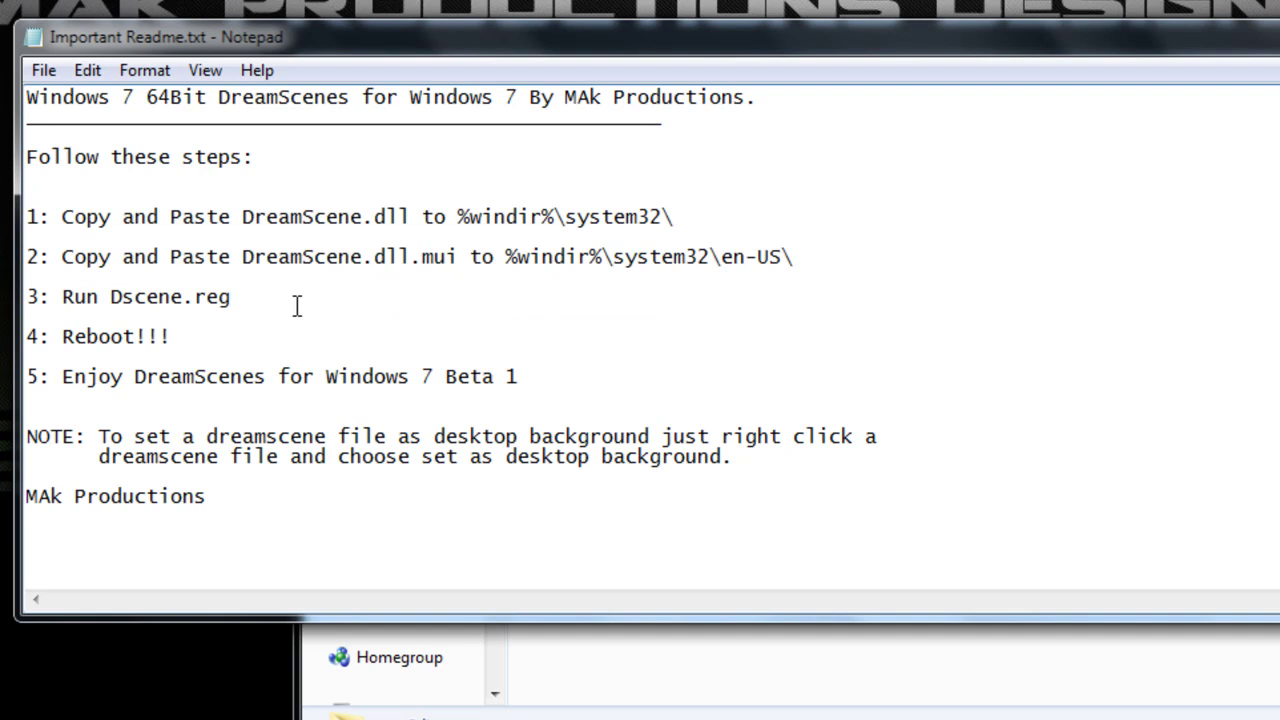
drag(172, 337, 35, 335)
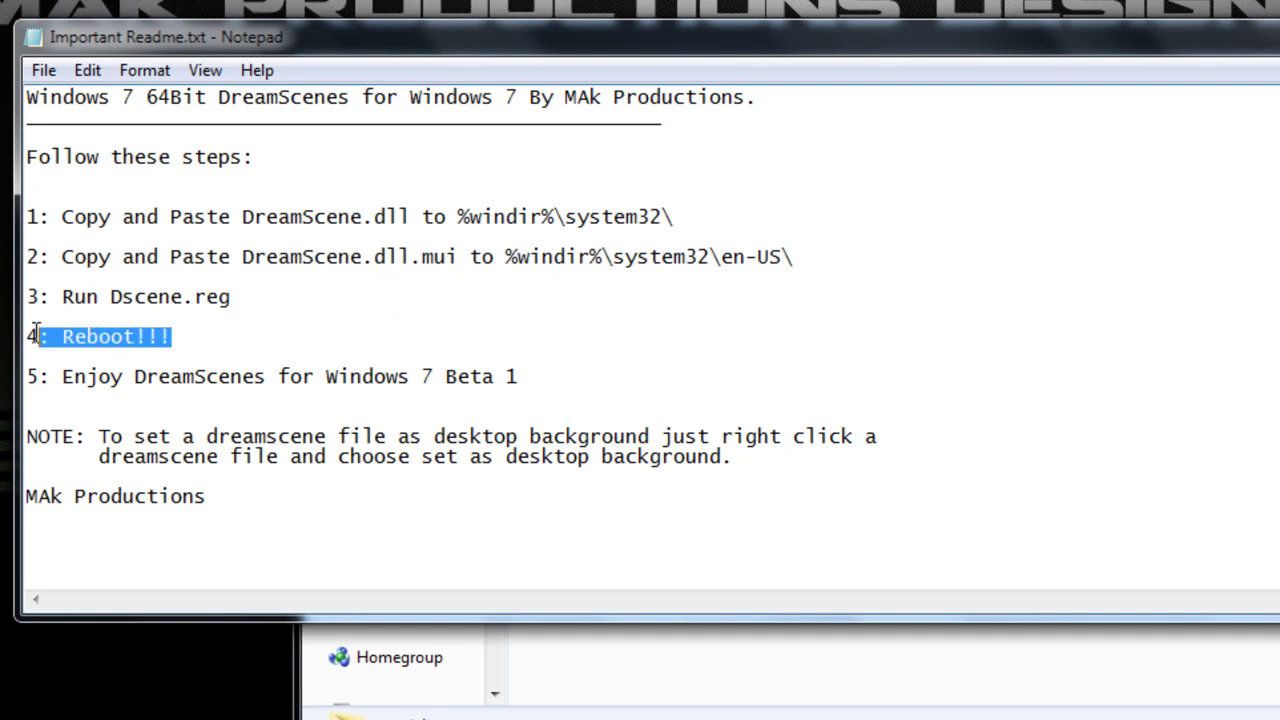
click(203, 354)
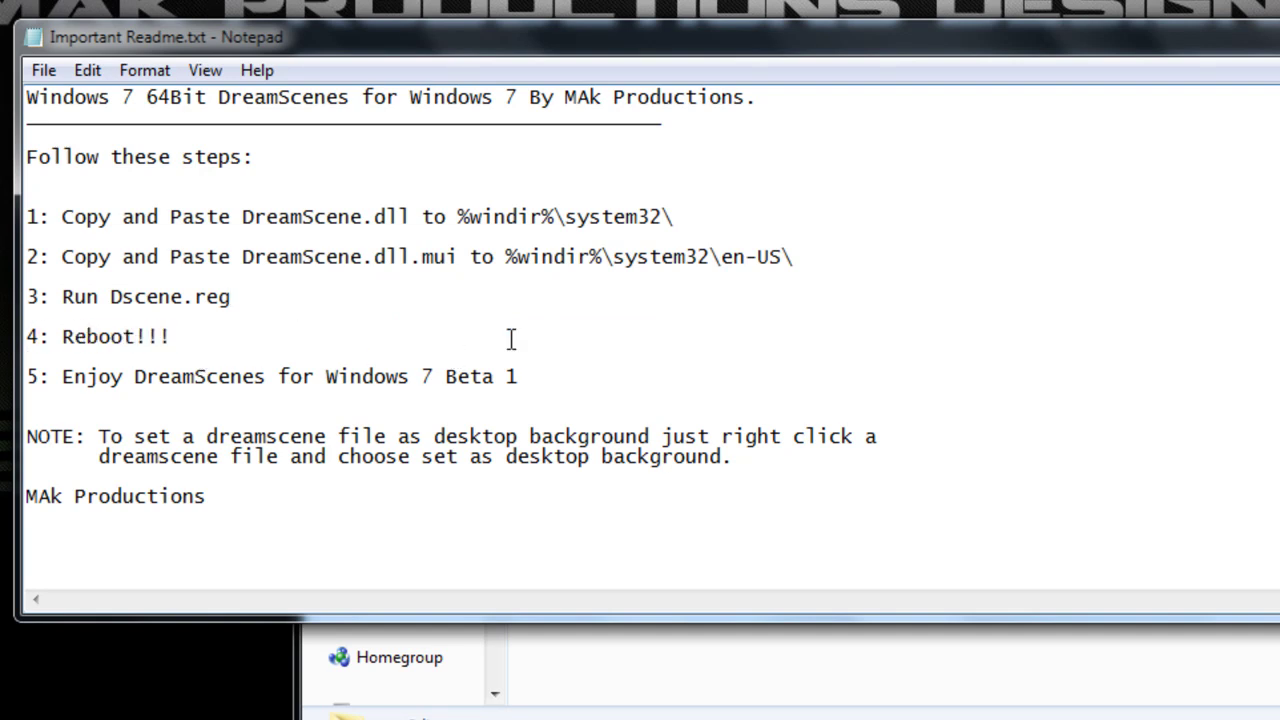
key(alt+F4)
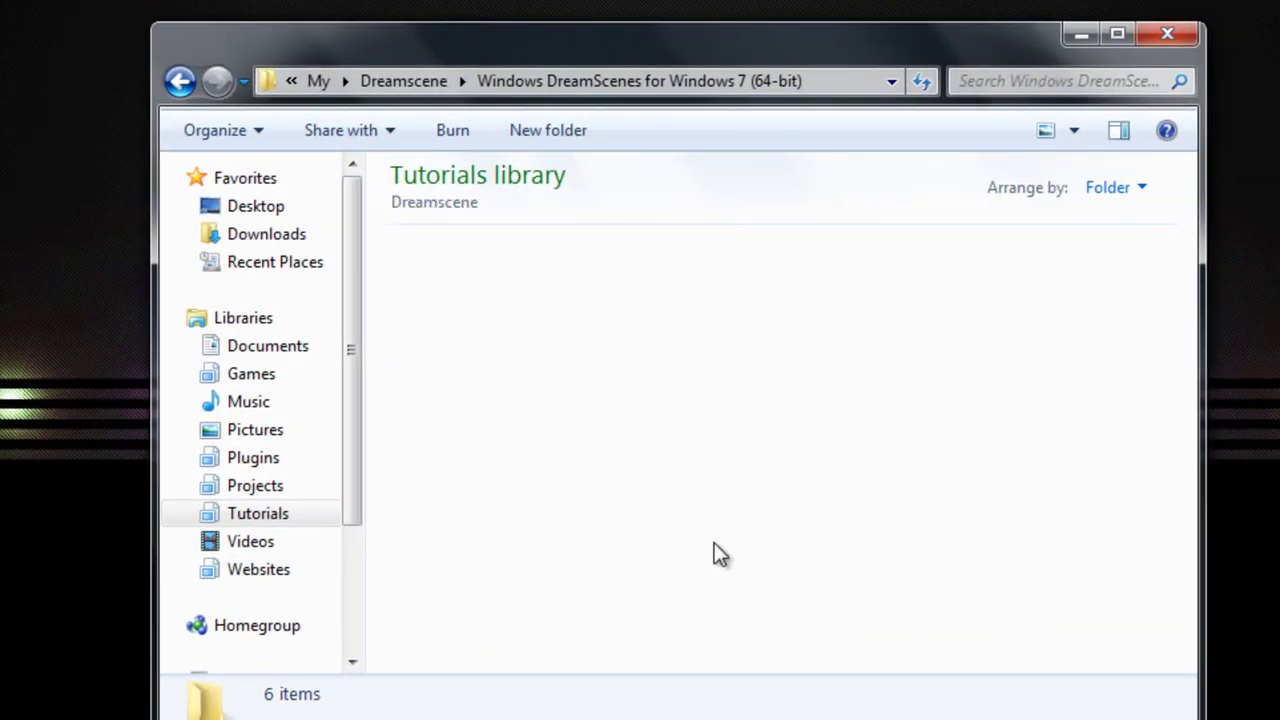
Return to Dreamscene and open the Windows DreamScenes for Windows 7 (32-bit) folder.
key(BackSpace)
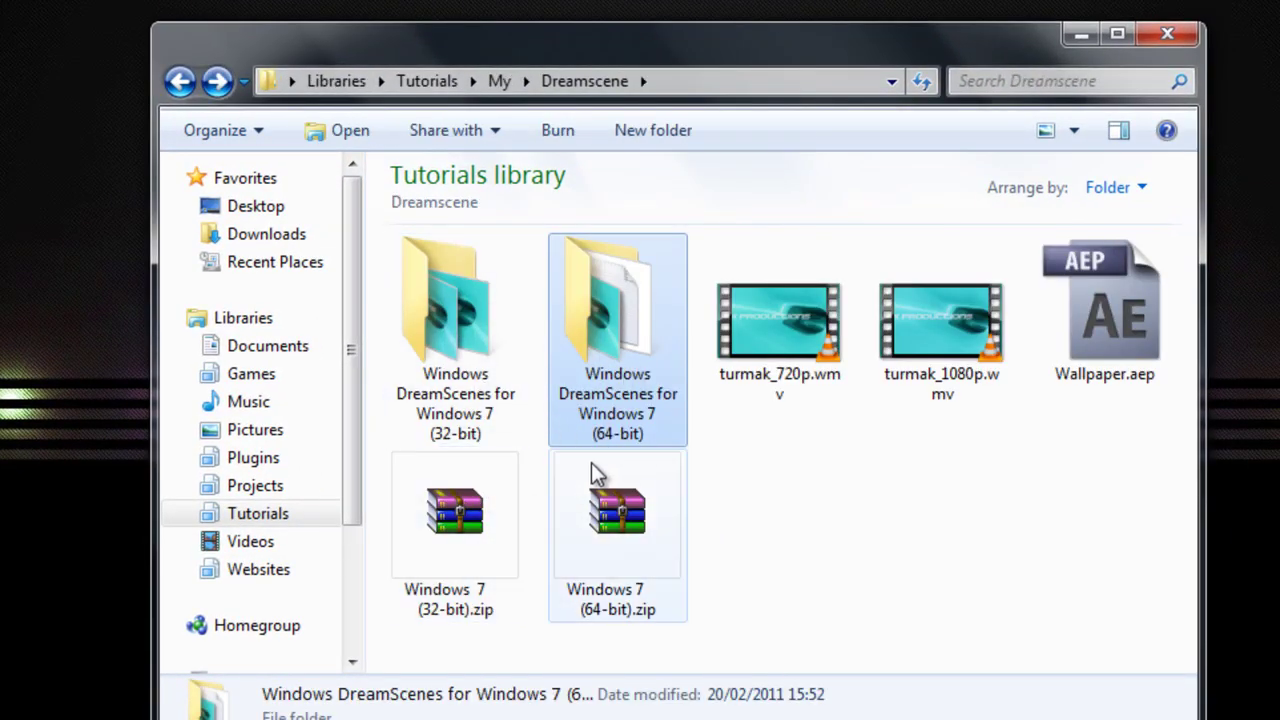
click(800, 486)
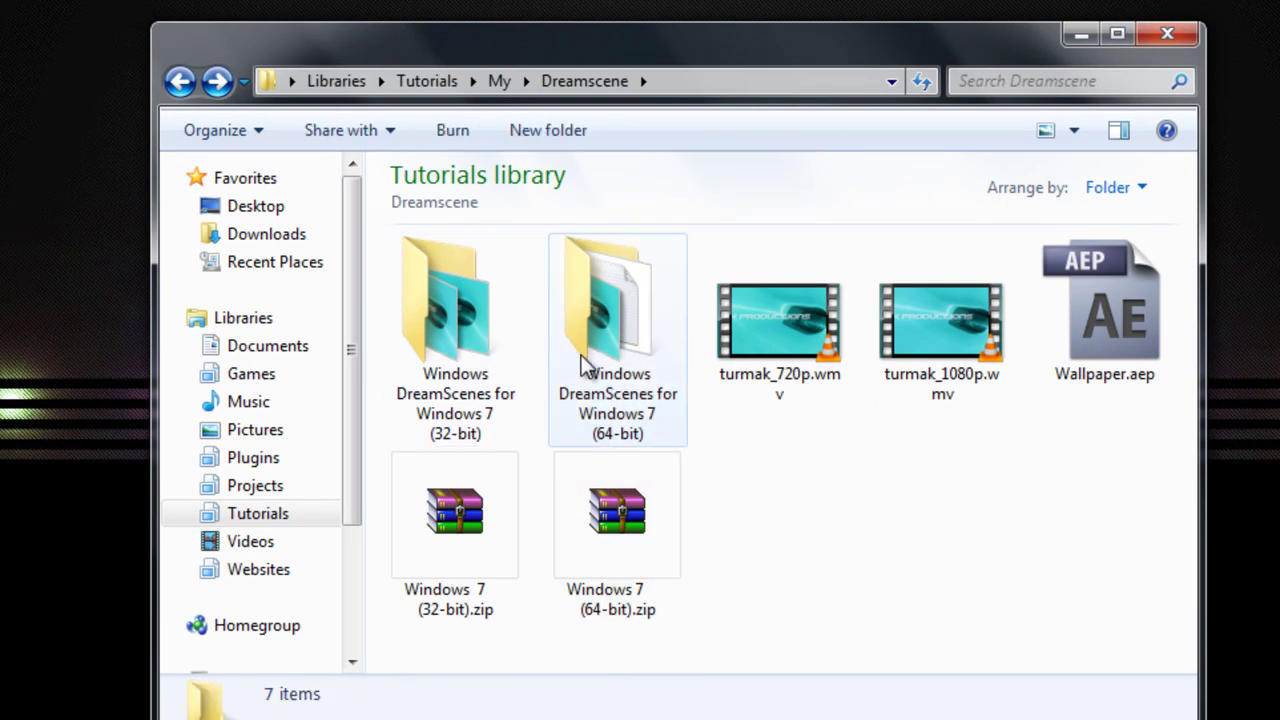
click(794, 352)
click(505, 322)
double_click(503, 315)
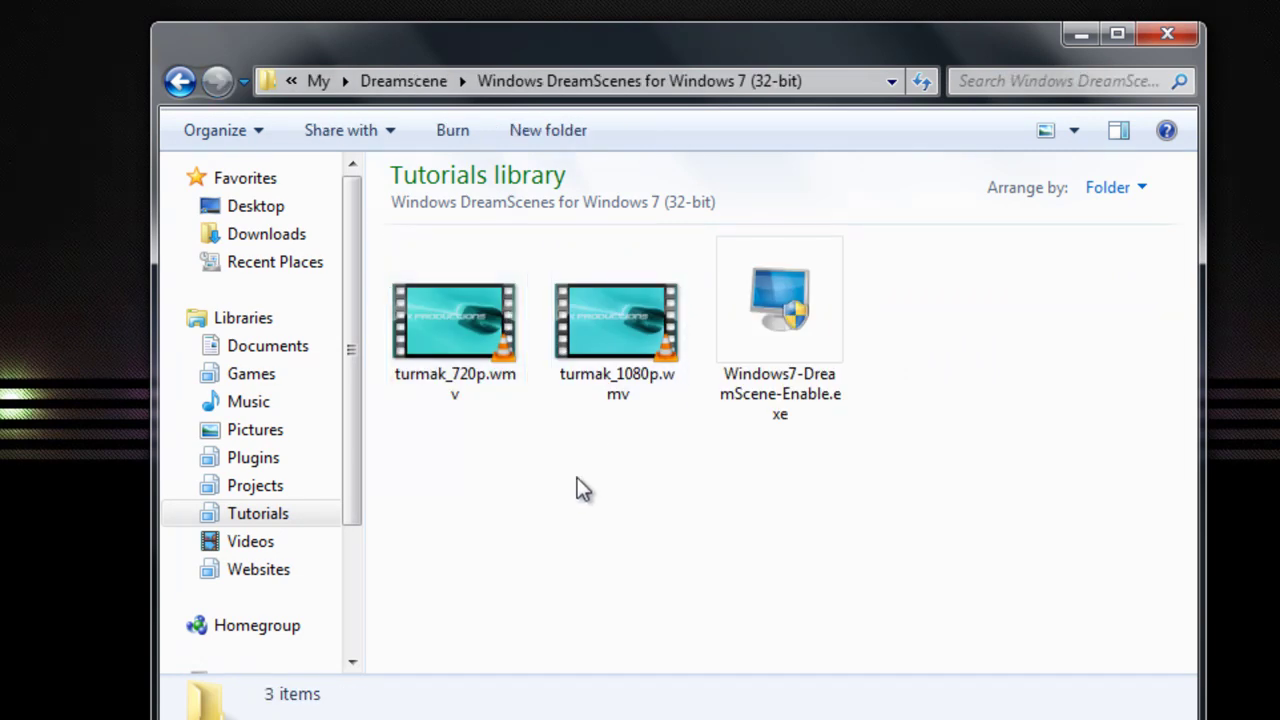
Compare turmak_720p.wmv and turmak_1080p.wmv details, noting the 1080p's 1920 frame width.
click(454, 370)
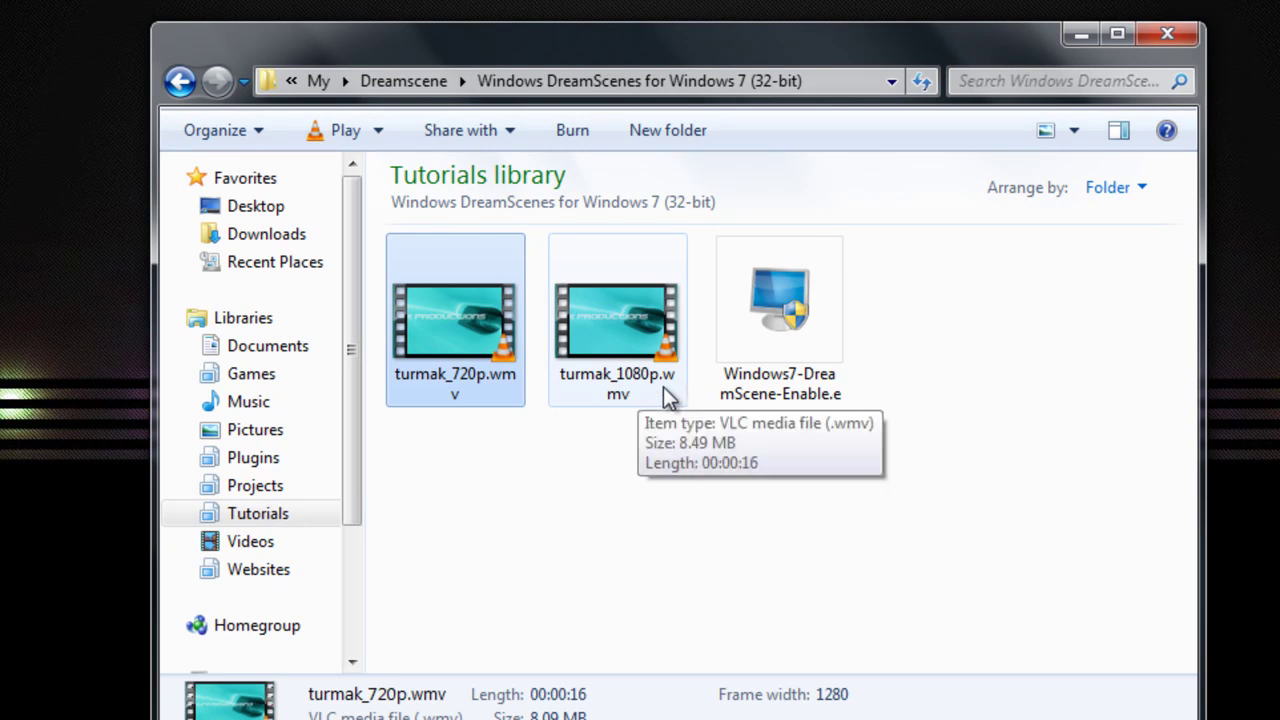
click(635, 462)
click(488, 350)
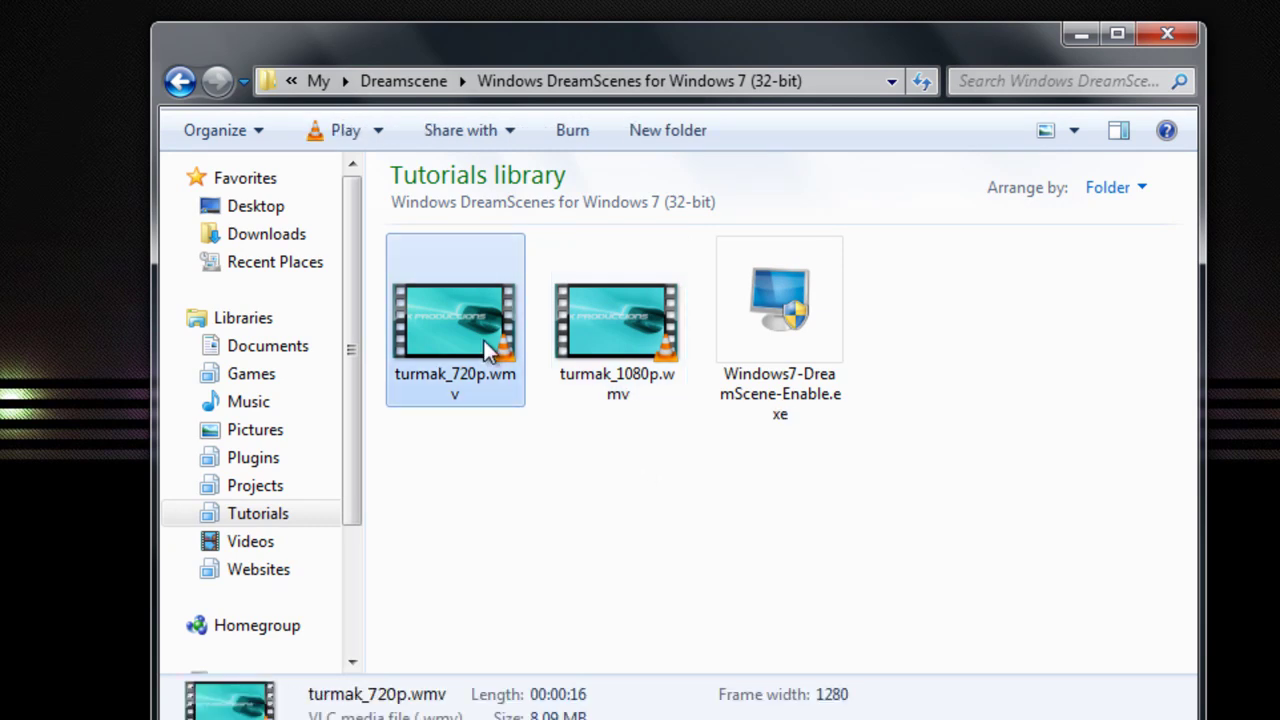
click(486, 433)
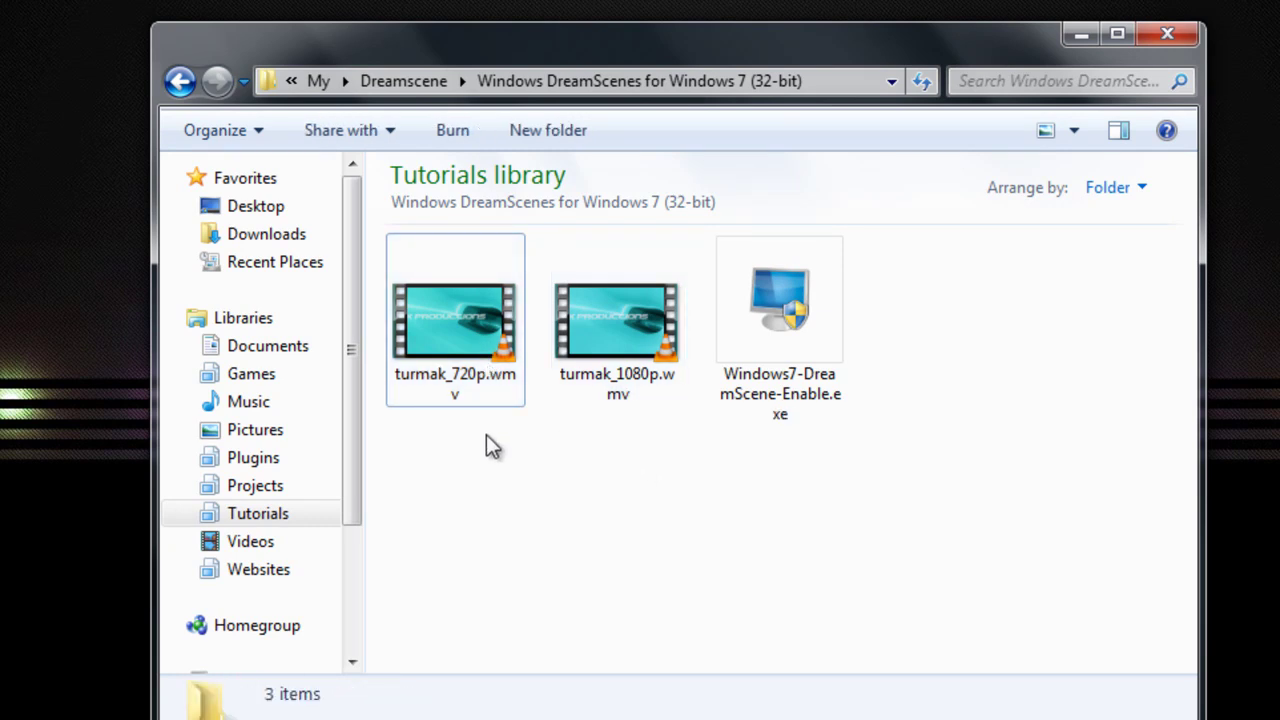
click(476, 348)
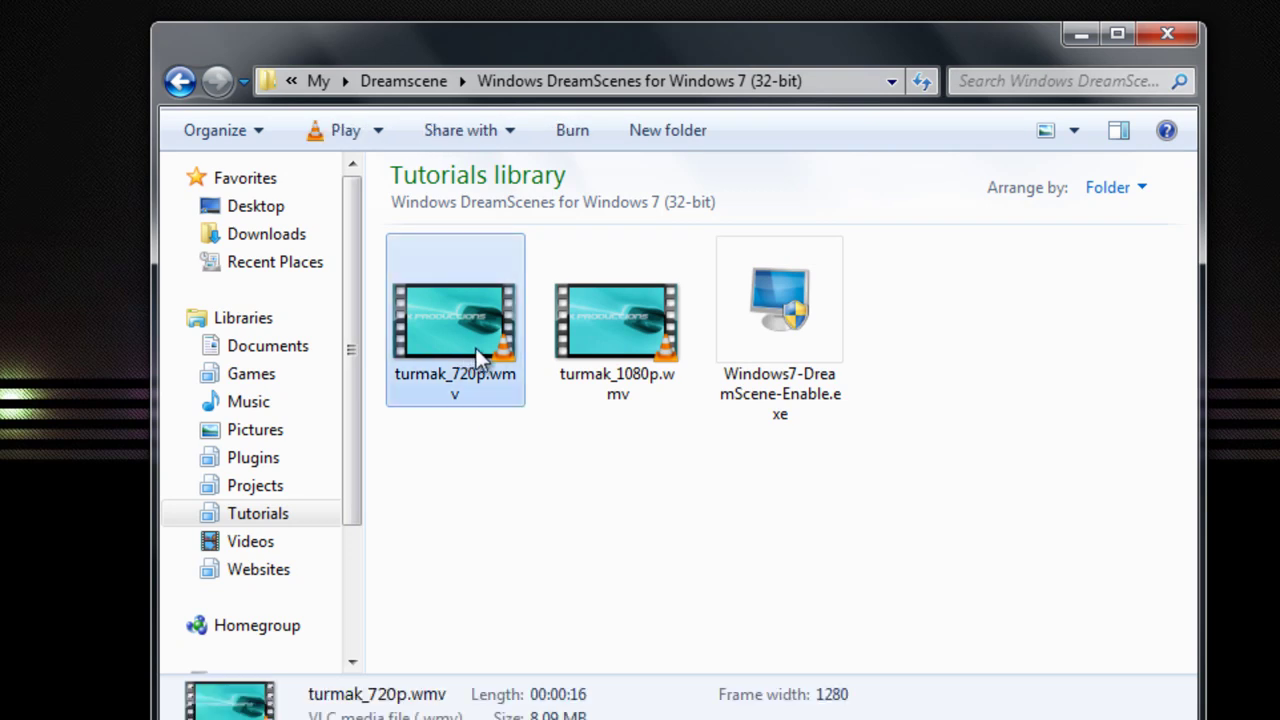
click(578, 345)
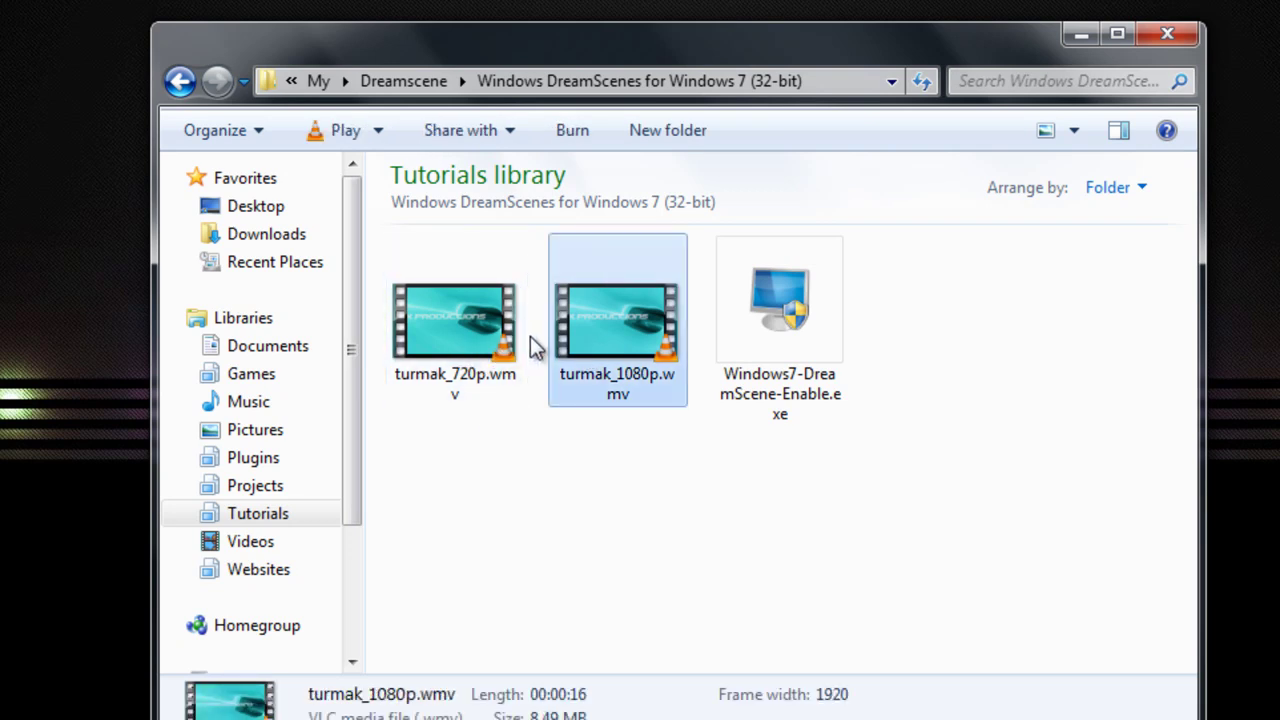
click(534, 336)
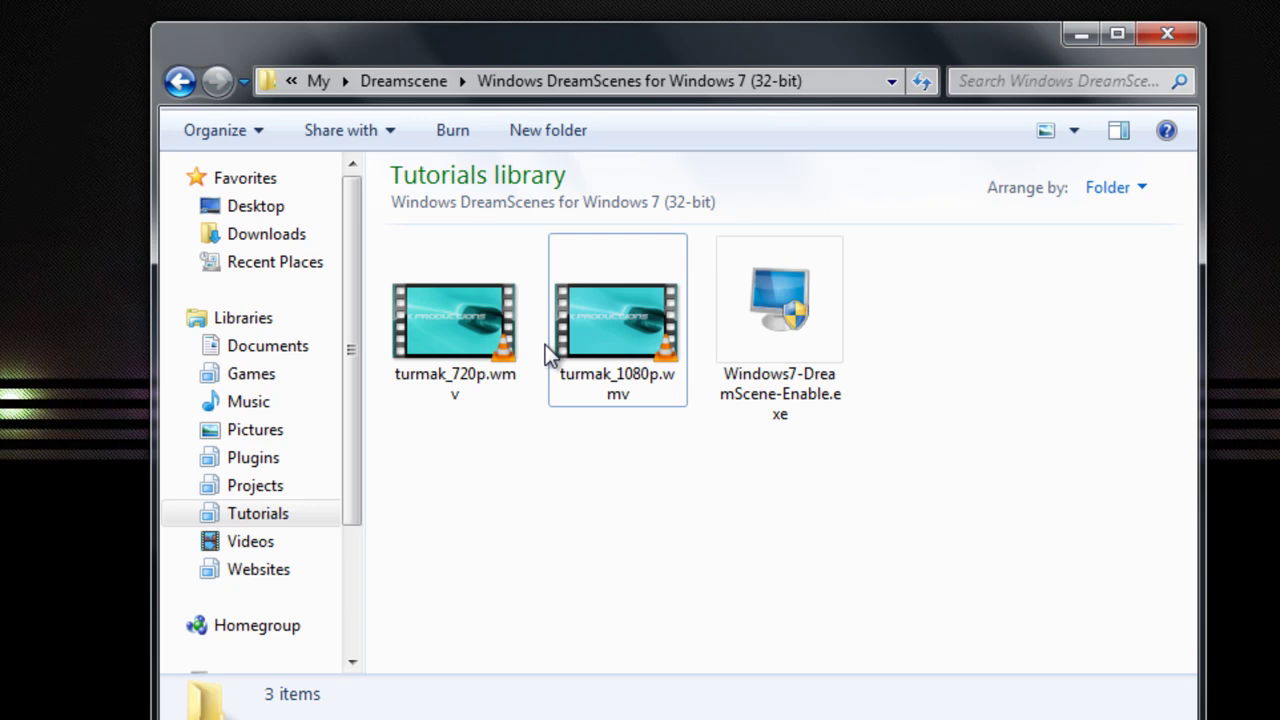
click(494, 332)
click(614, 329)
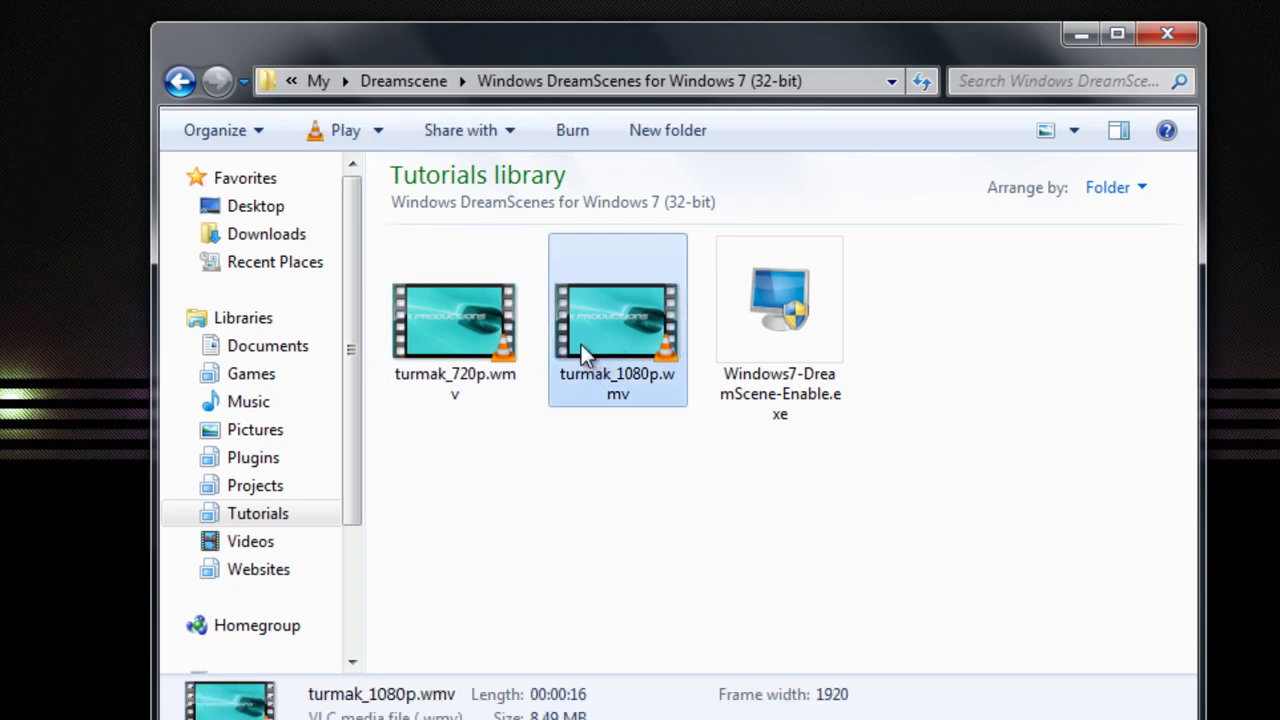
click(428, 367)
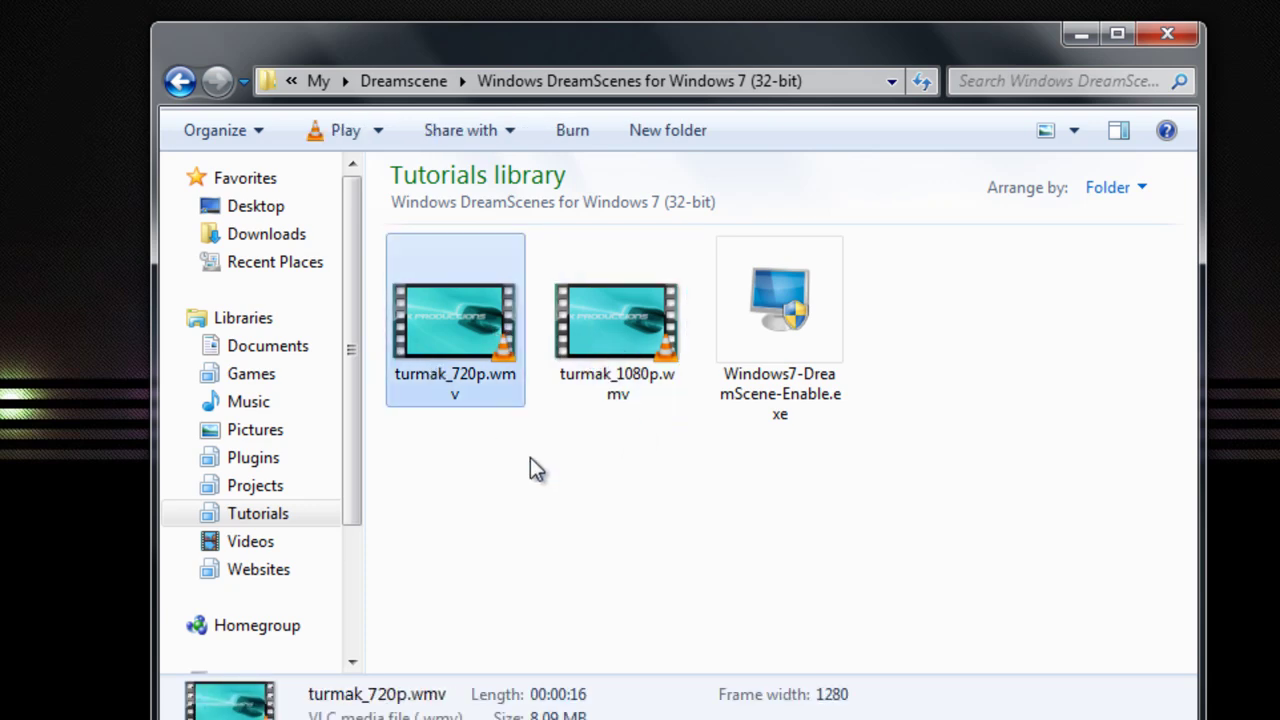
click(634, 368)
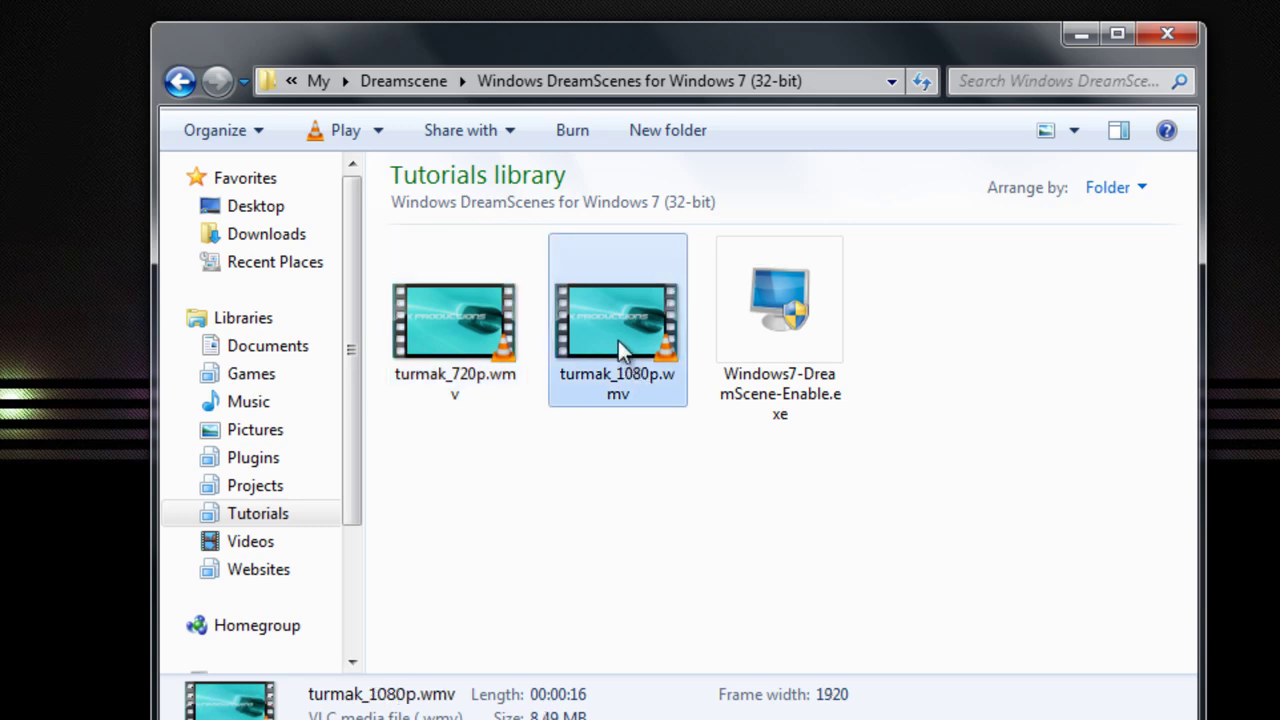
Set turmak_1080p.wmv as the desktop background, check the desktop, and restore the folder window.
right_click(612, 338)
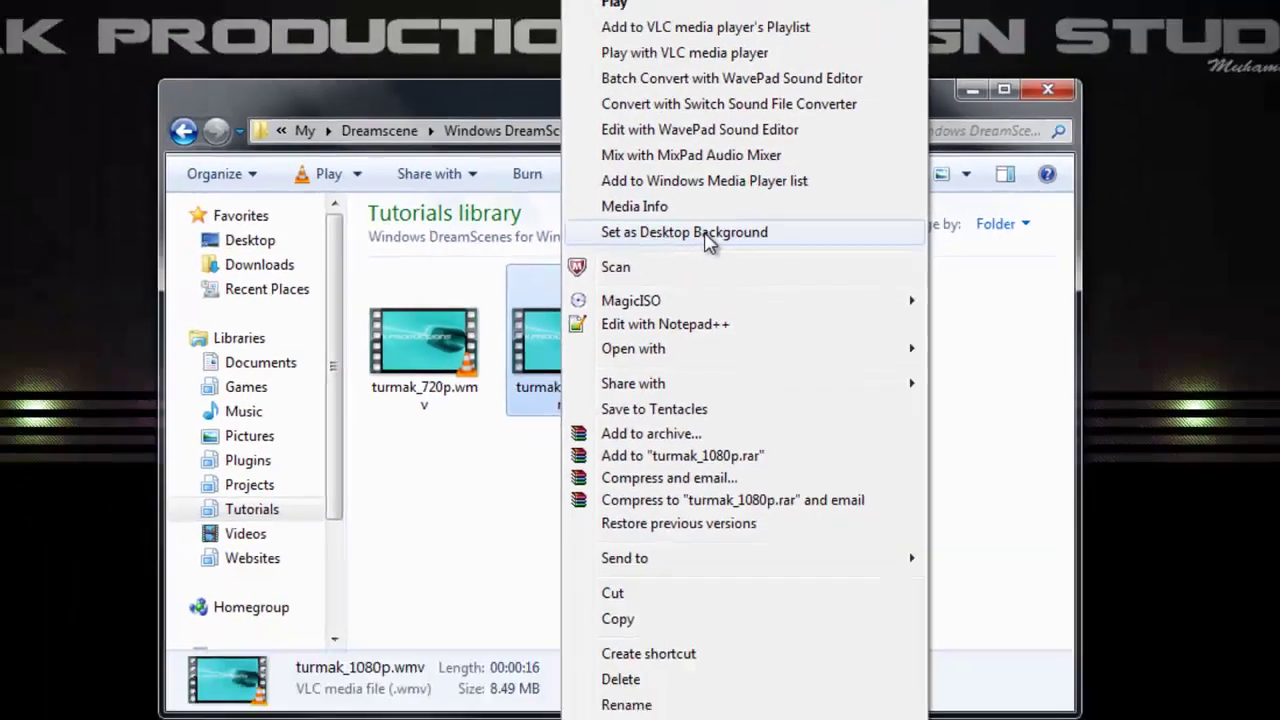
click(705, 232)
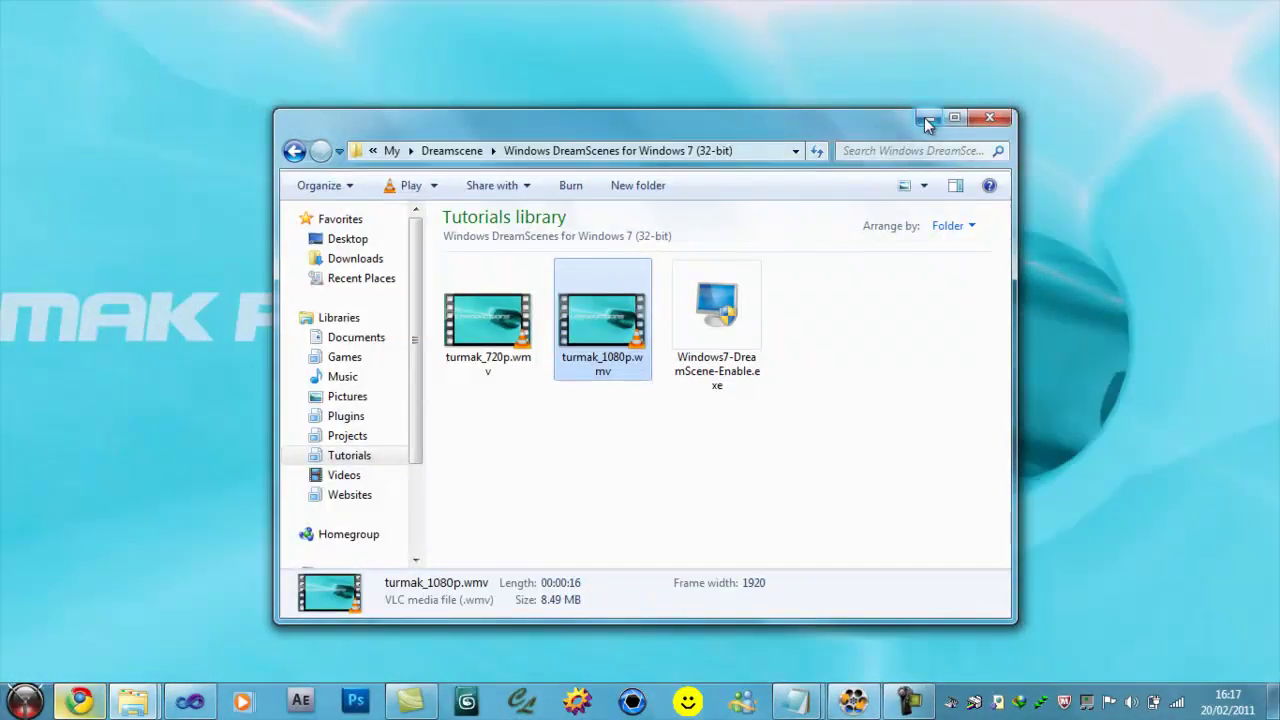
click(972, 90)
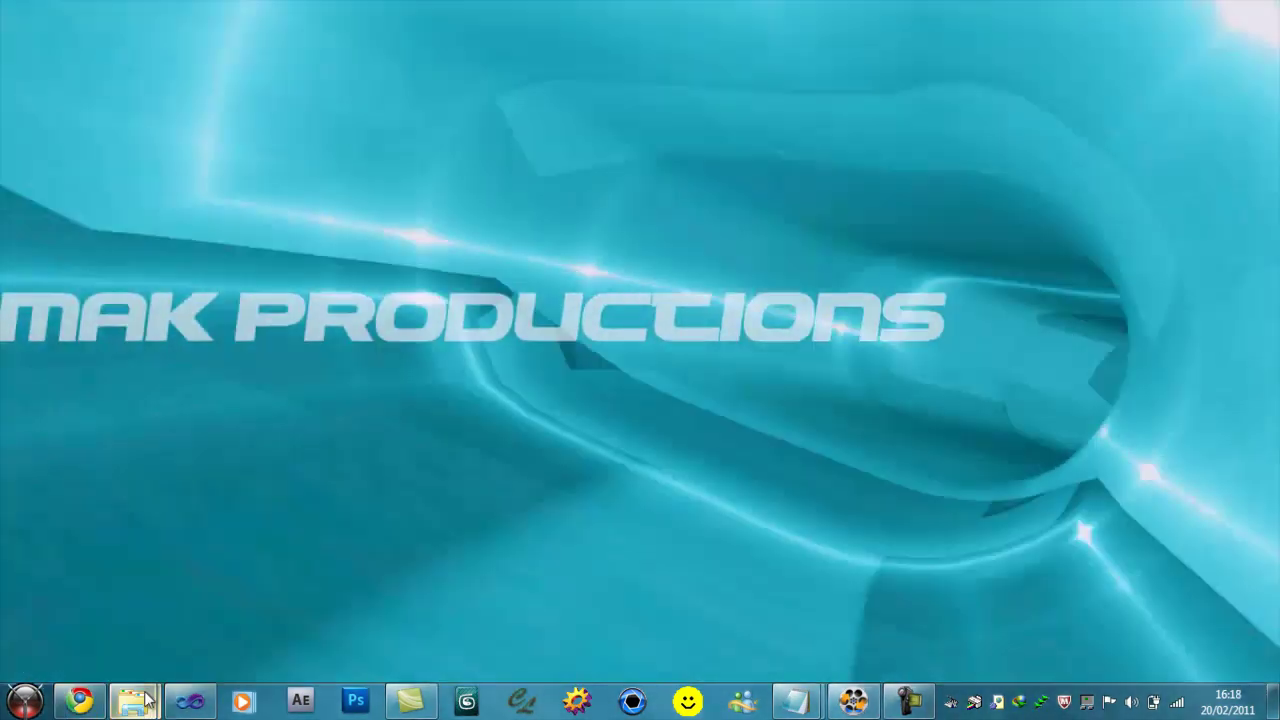
mouse_move(140, 700)
click(177, 637)
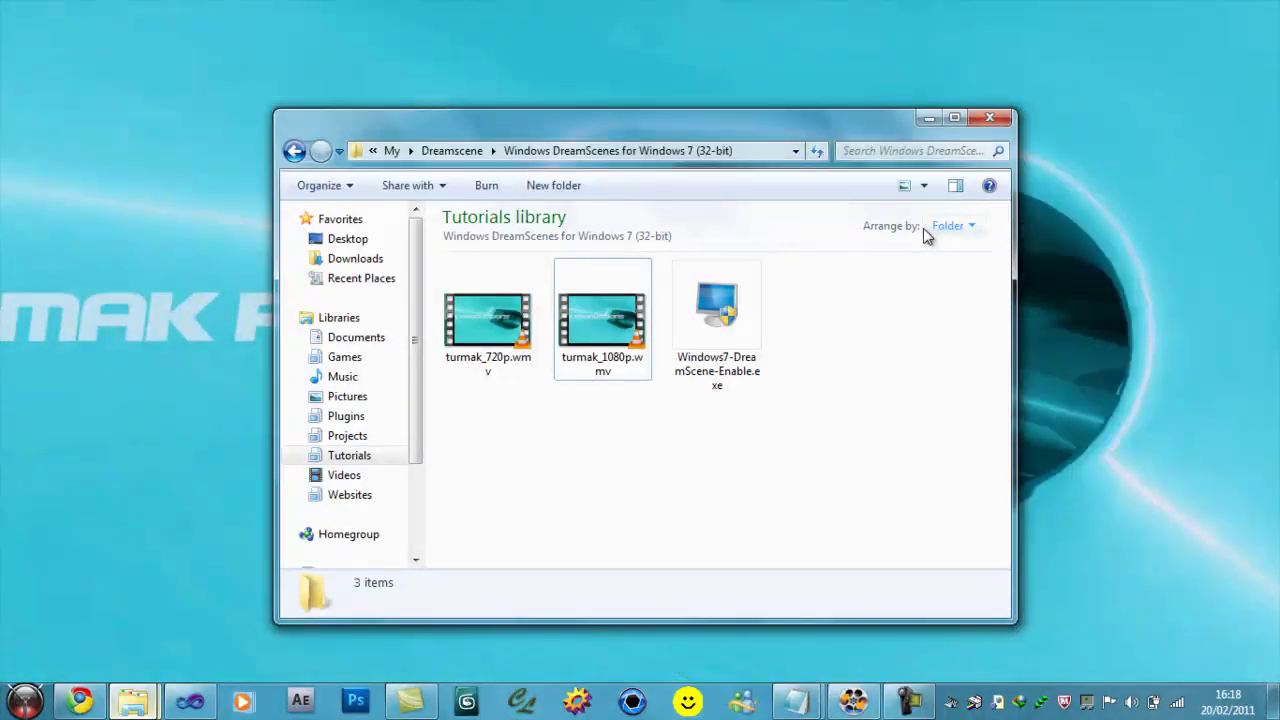
Try Extra Large icons, settle on Medium icons, then show the desktop with Win+D.
click(923, 185)
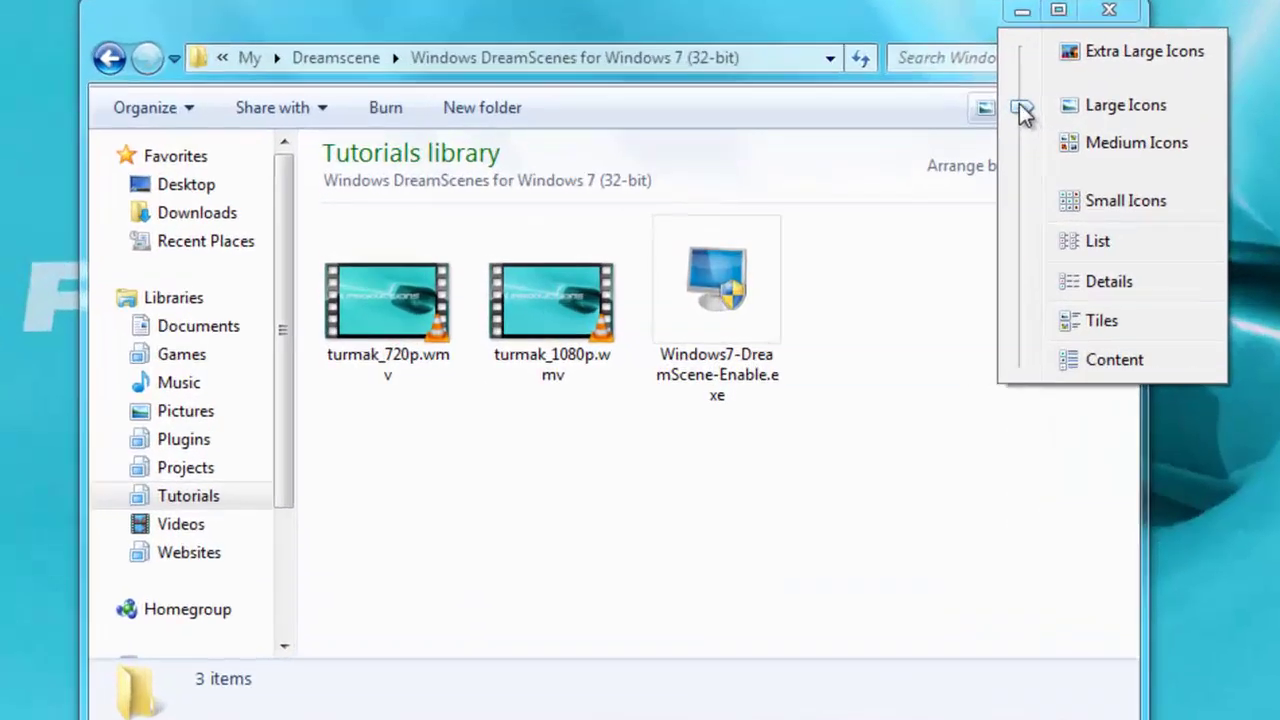
drag(929, 184, 929, 146)
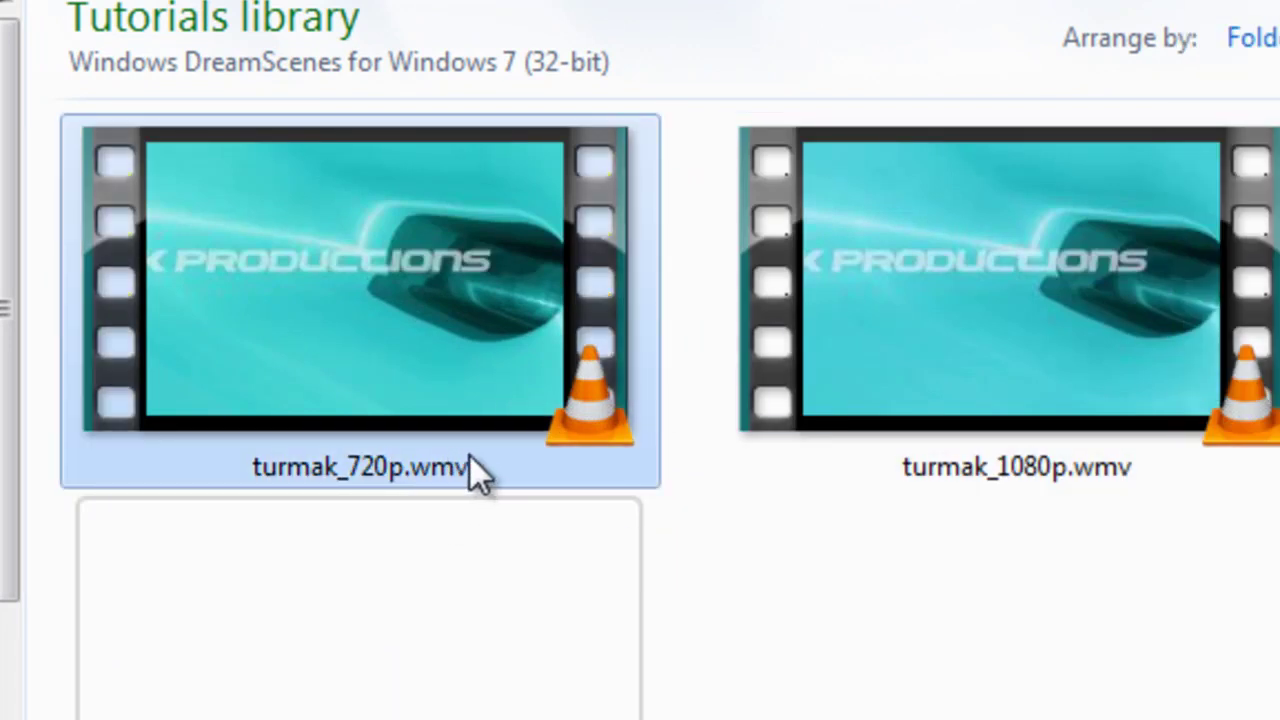
click(686, 549)
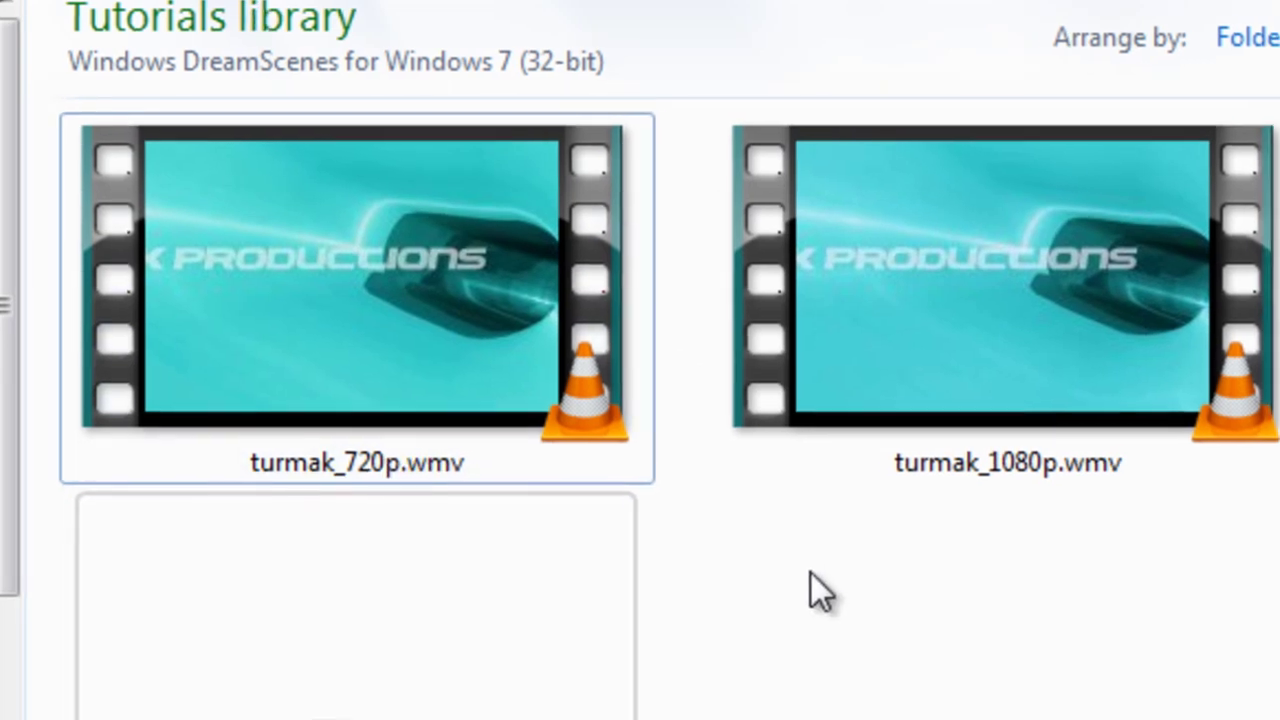
click(1135, 4)
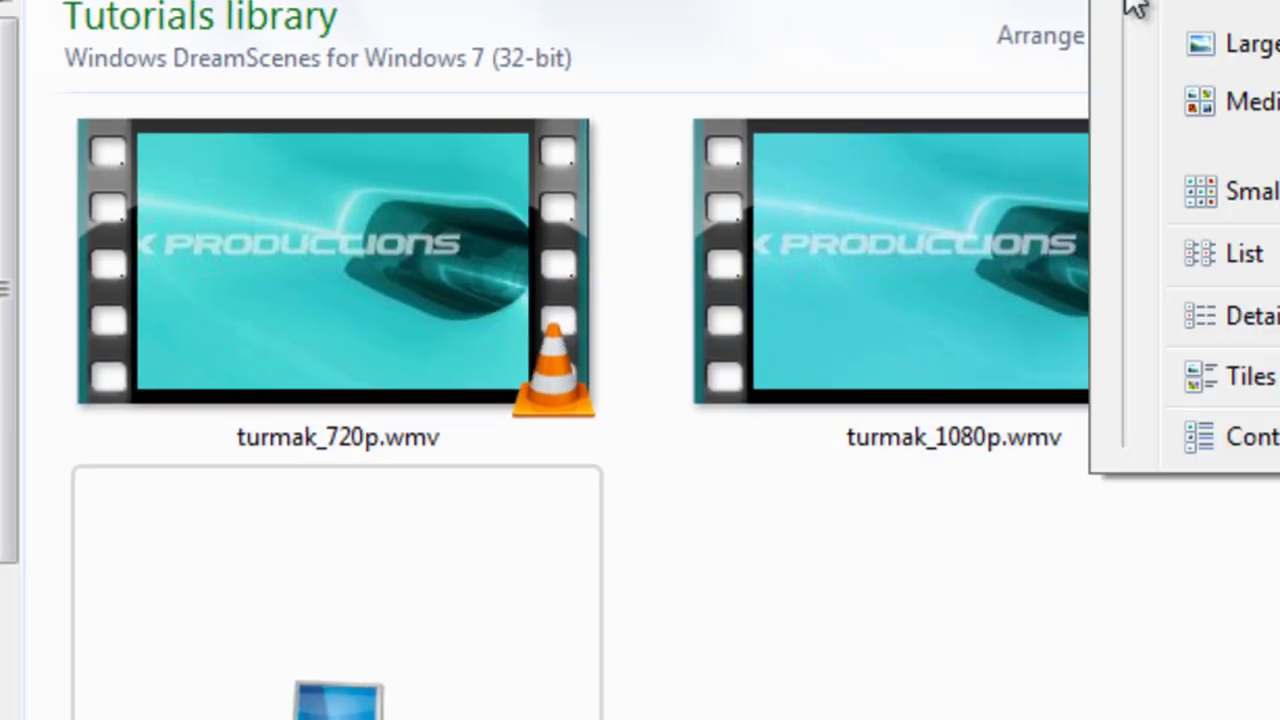
drag(1137, 36, 1129, 68)
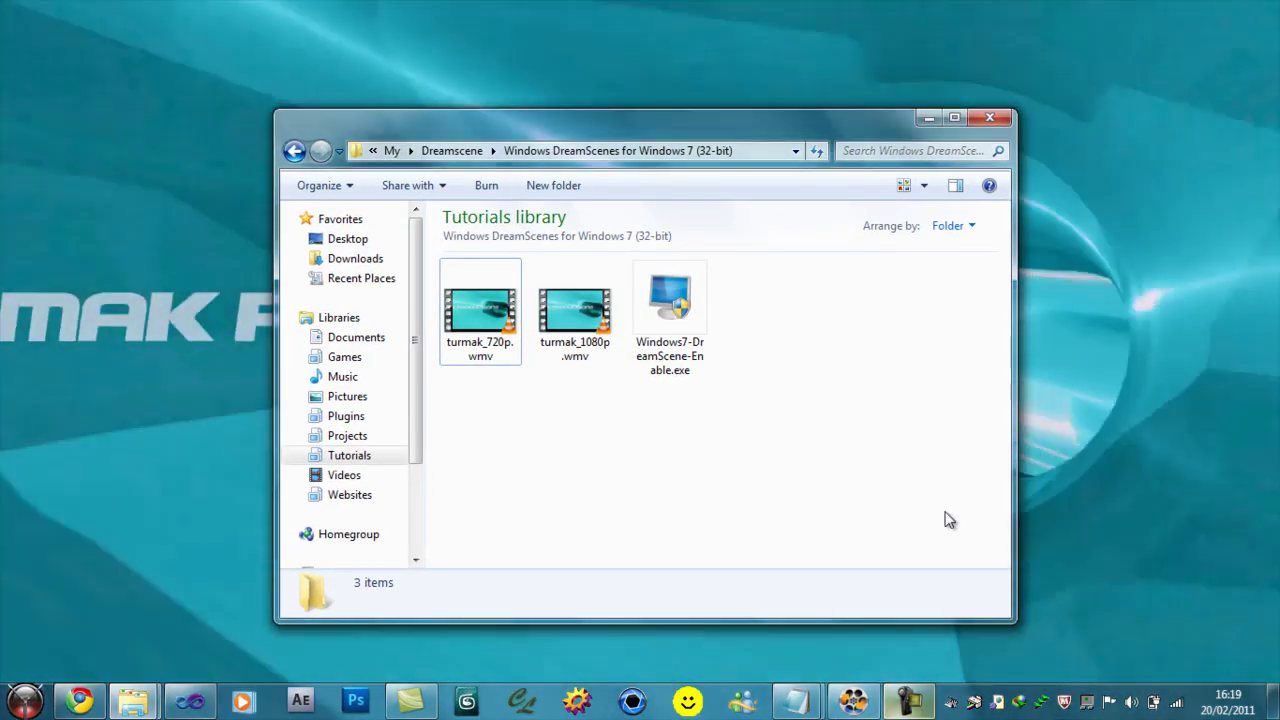
key(super+d)
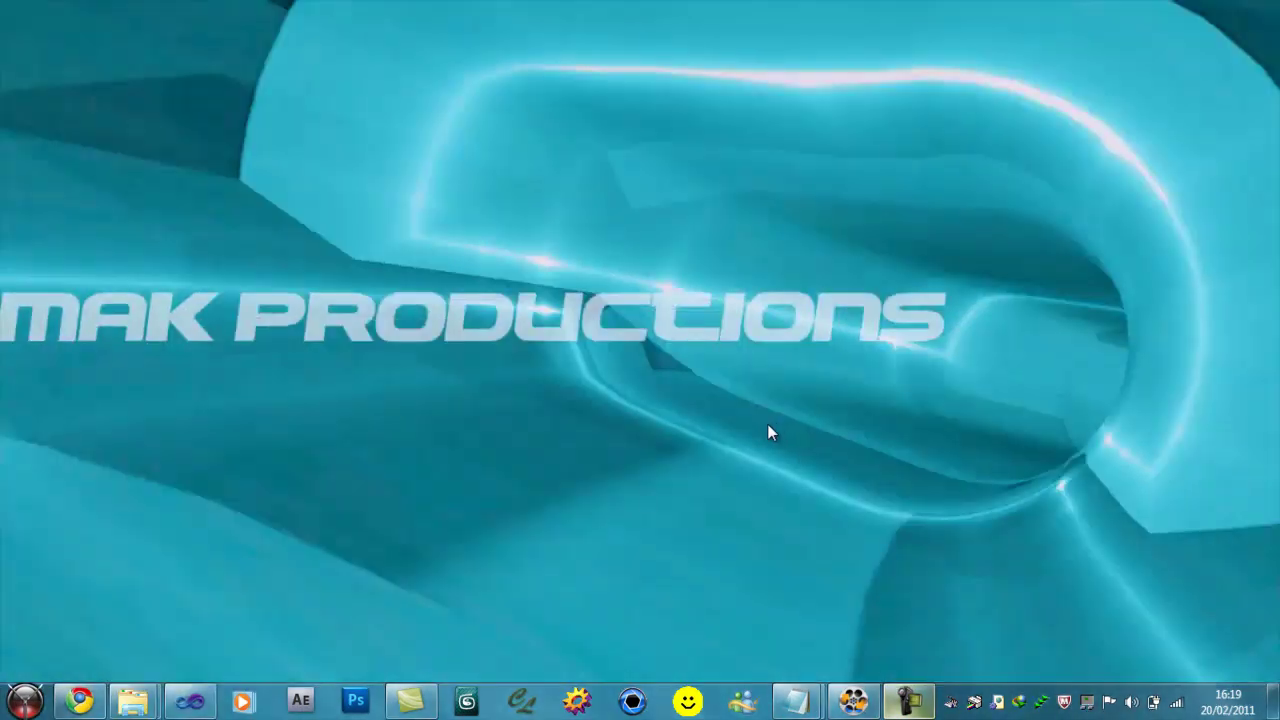
Turn on View > Show desktop icons from the desktop's context menu.
right_click(662, 392)
mouse_move(777, 117)
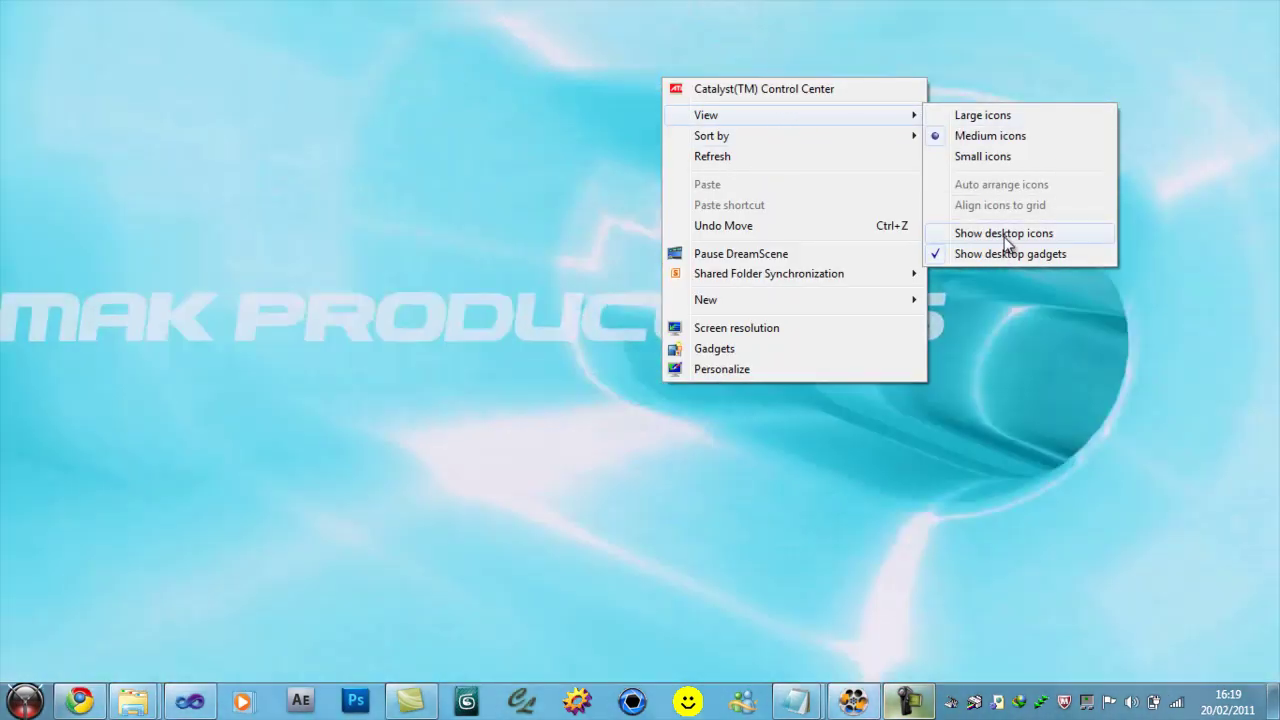
click(1004, 236)
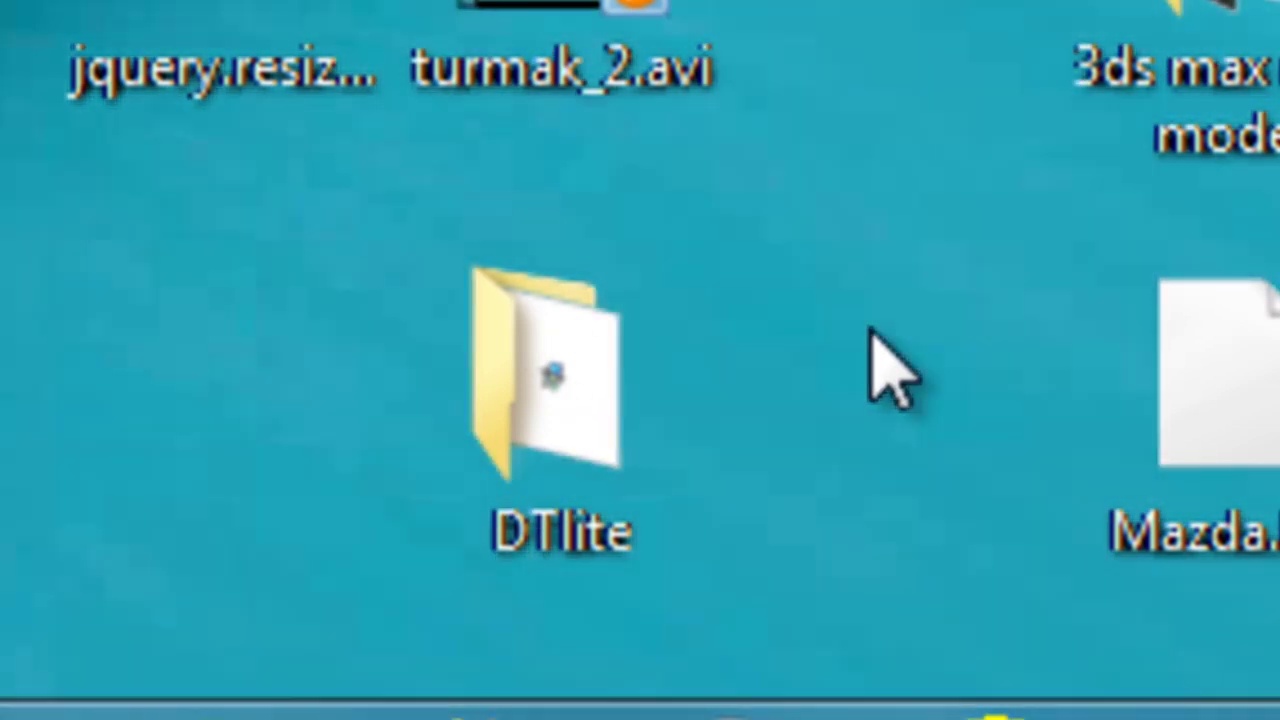
Under Personalize > Desktop Background, save both Windows DreamScene videos as the background.
right_click(870, 332)
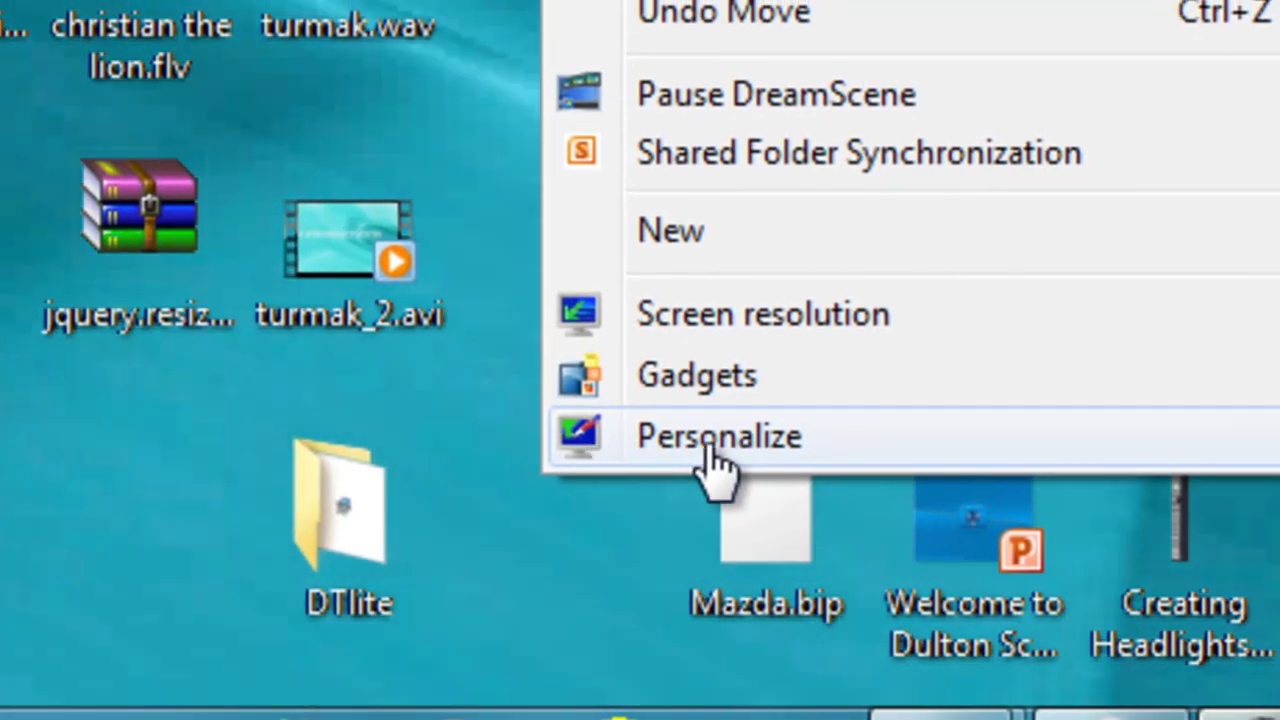
click(710, 448)
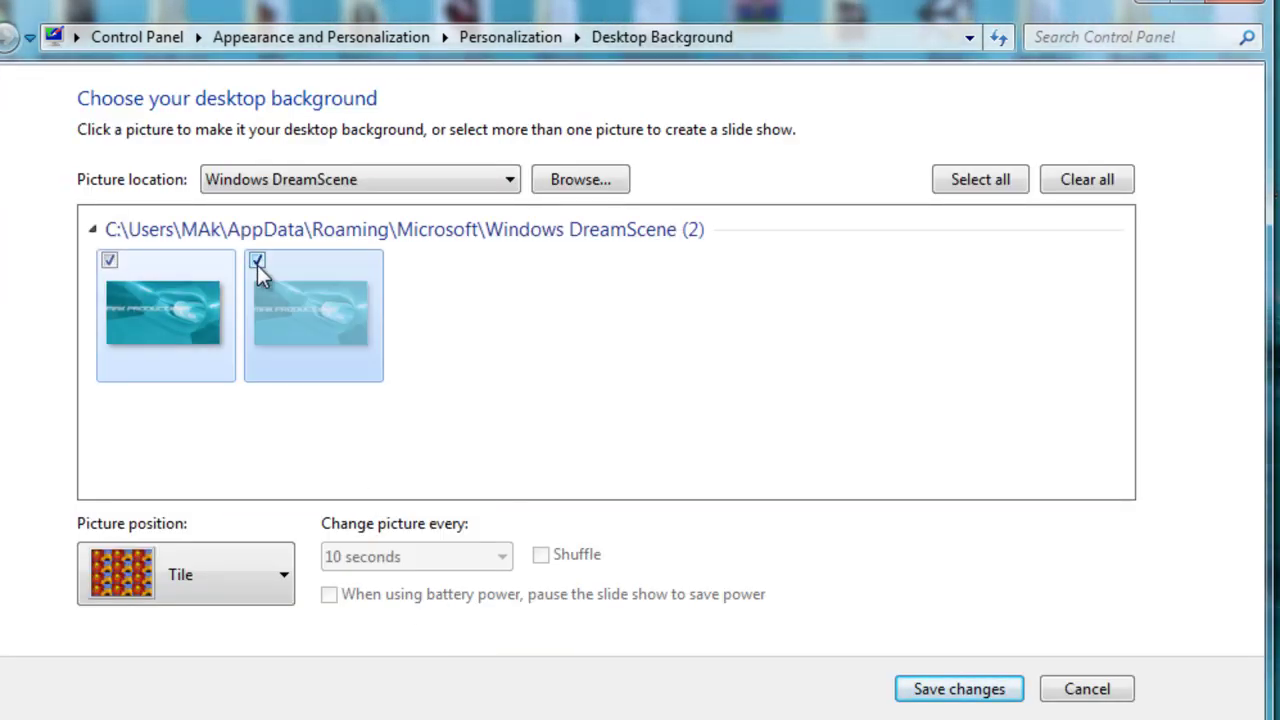
click(944, 690)
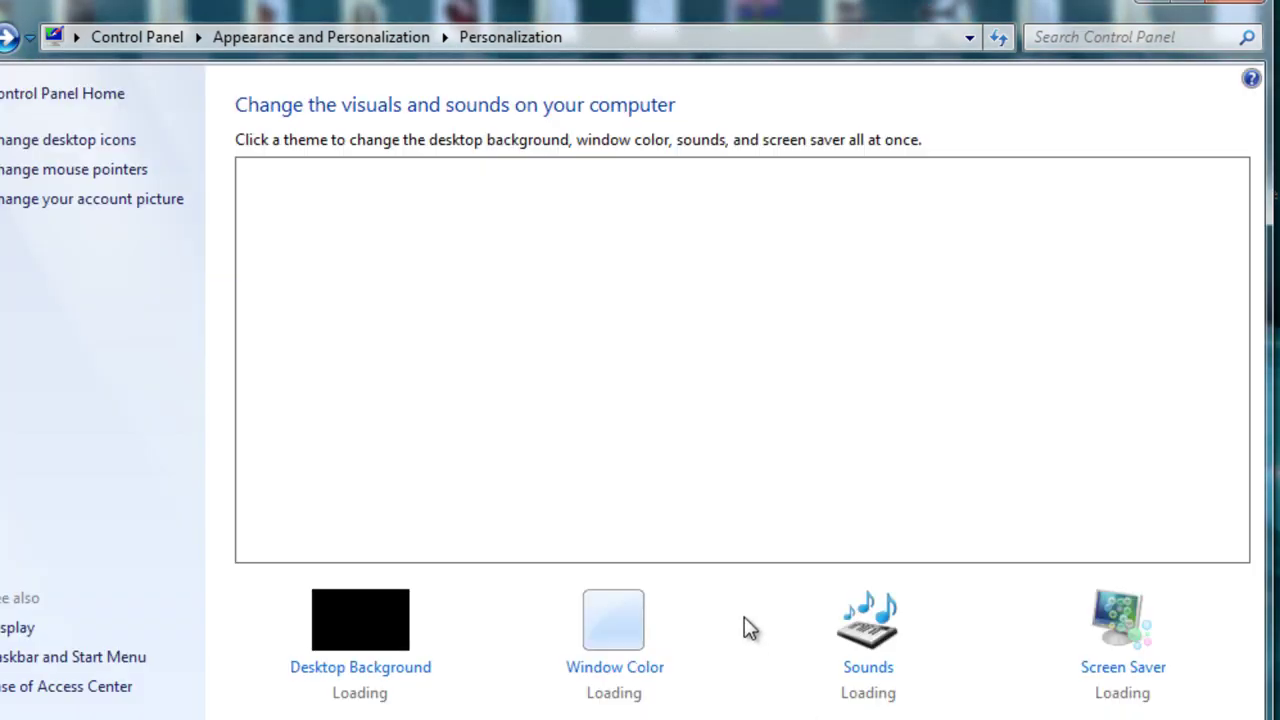